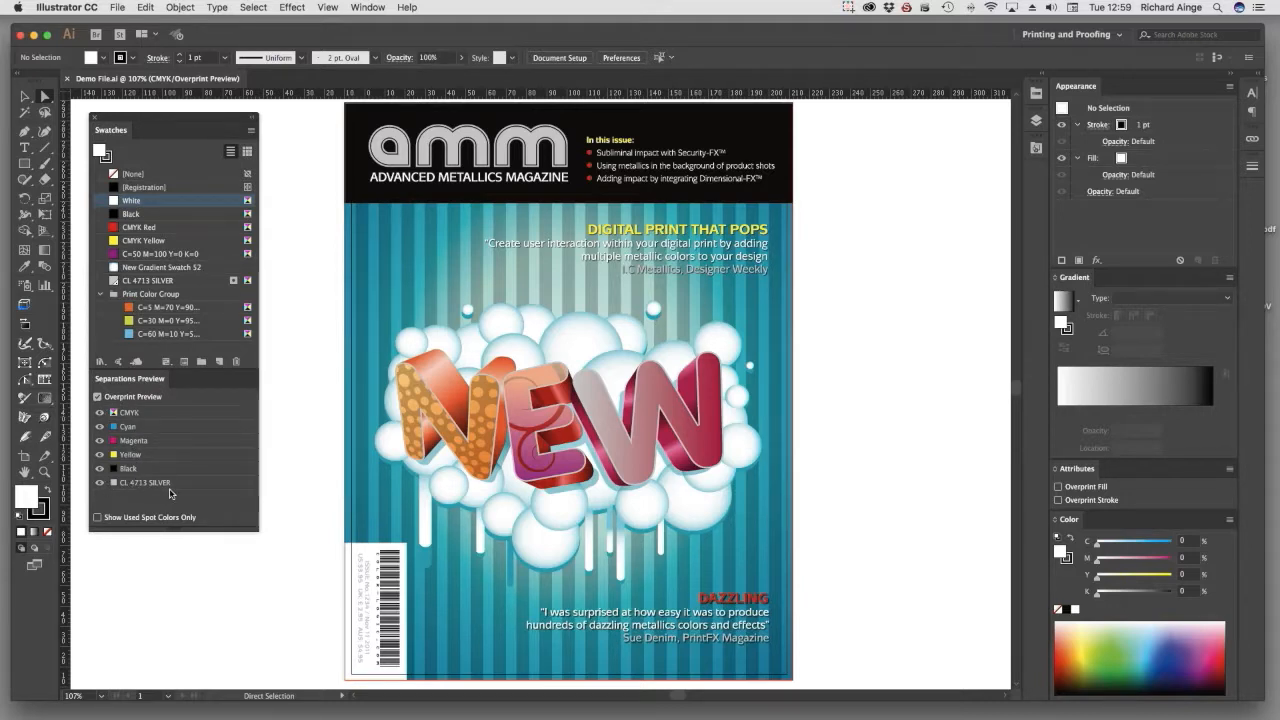
Preview the CL 4713 SILVER separation alone by hiding the CMYK plates, and restore the full-colour preview.
{"action": "left_click", "coordinate": [99, 412]}
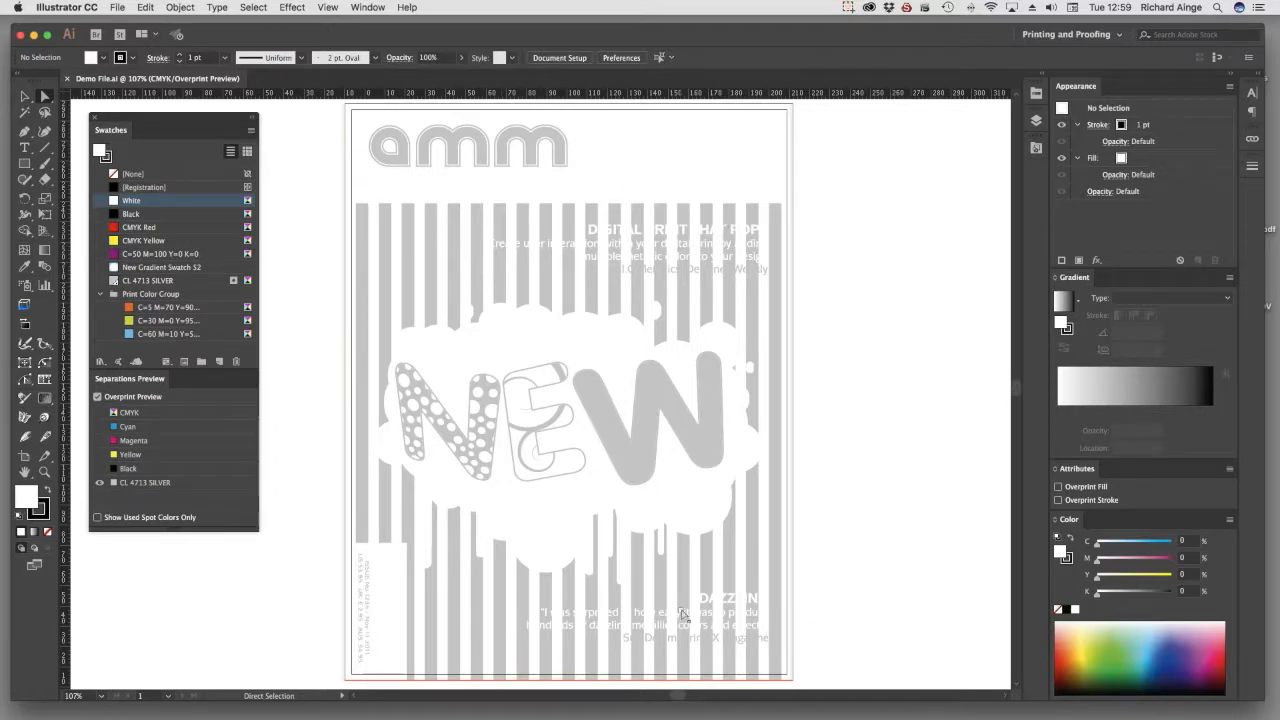
{"action": "left_click", "coordinate": [100, 412]}
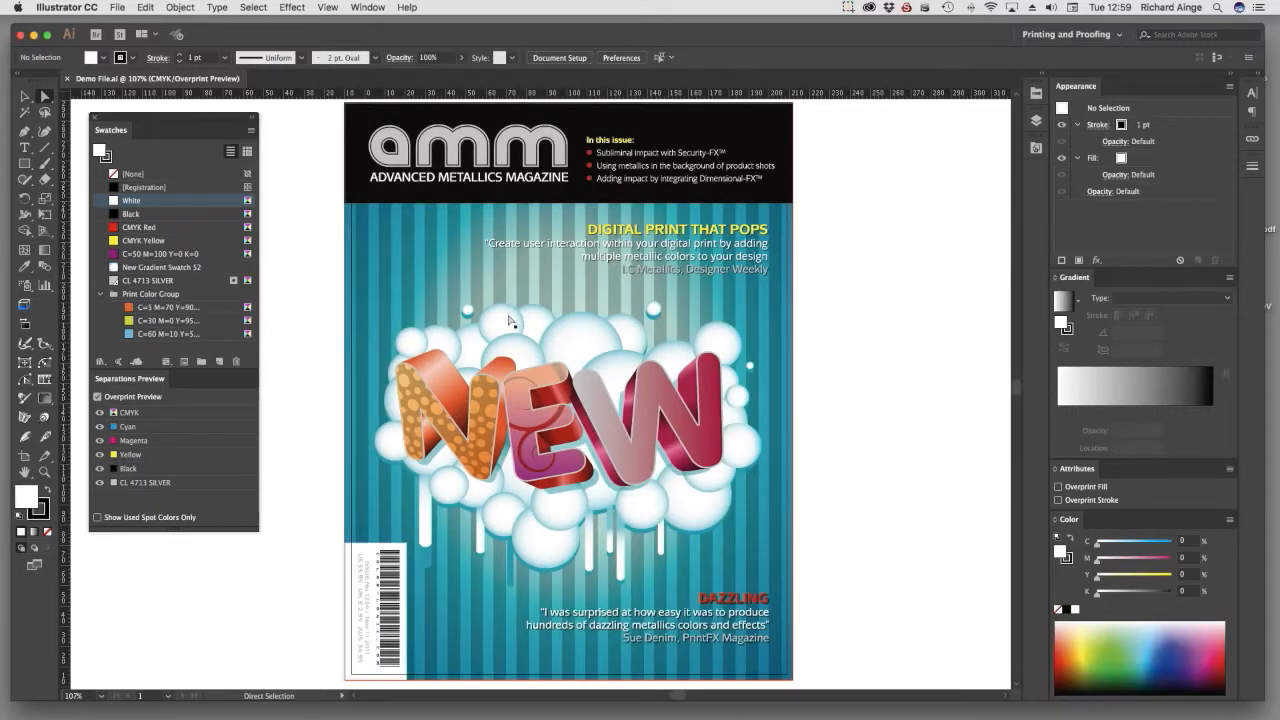
Open the COLOR-LOGIC Metallic Silver graphic style library and inspect the start of its list and its display options.
{"action": "left_click", "coordinate": [368, 7]}
{"action": "scroll", "coordinate": [420, 600], "scroll_direction": "down", "scroll_amount": 3}
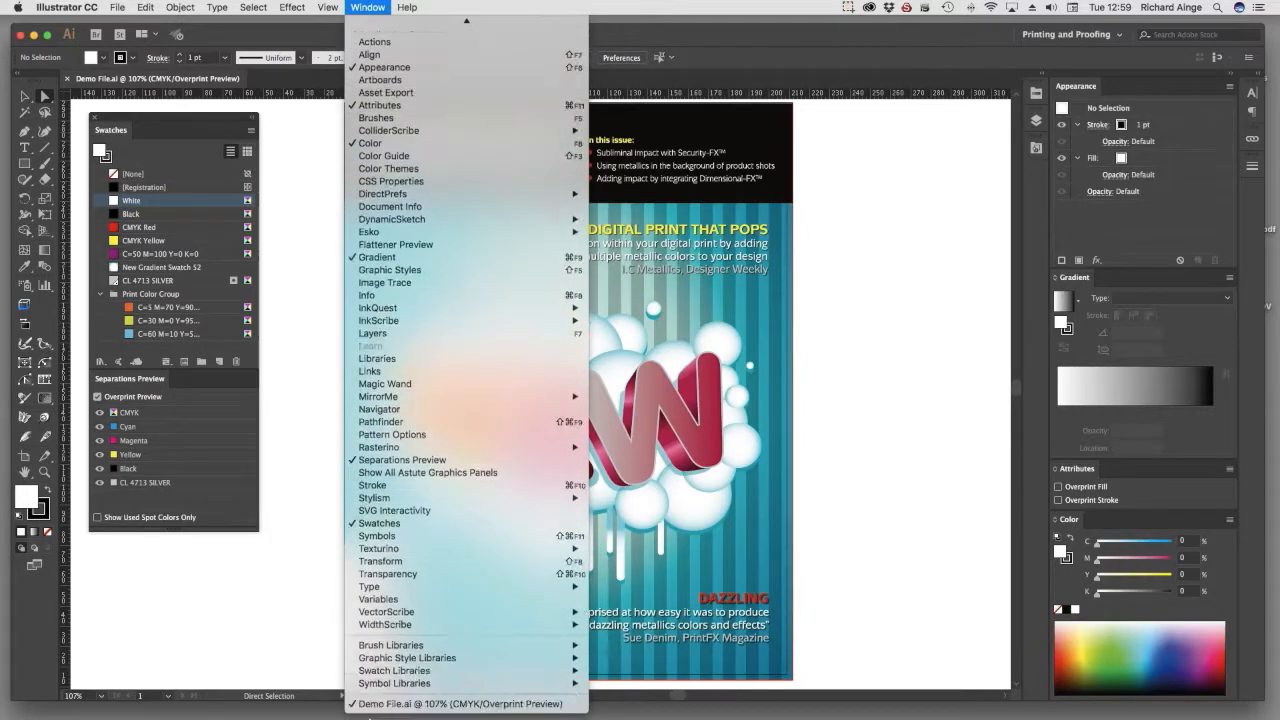
{"action": "mouse_move", "coordinate": [398, 658]}
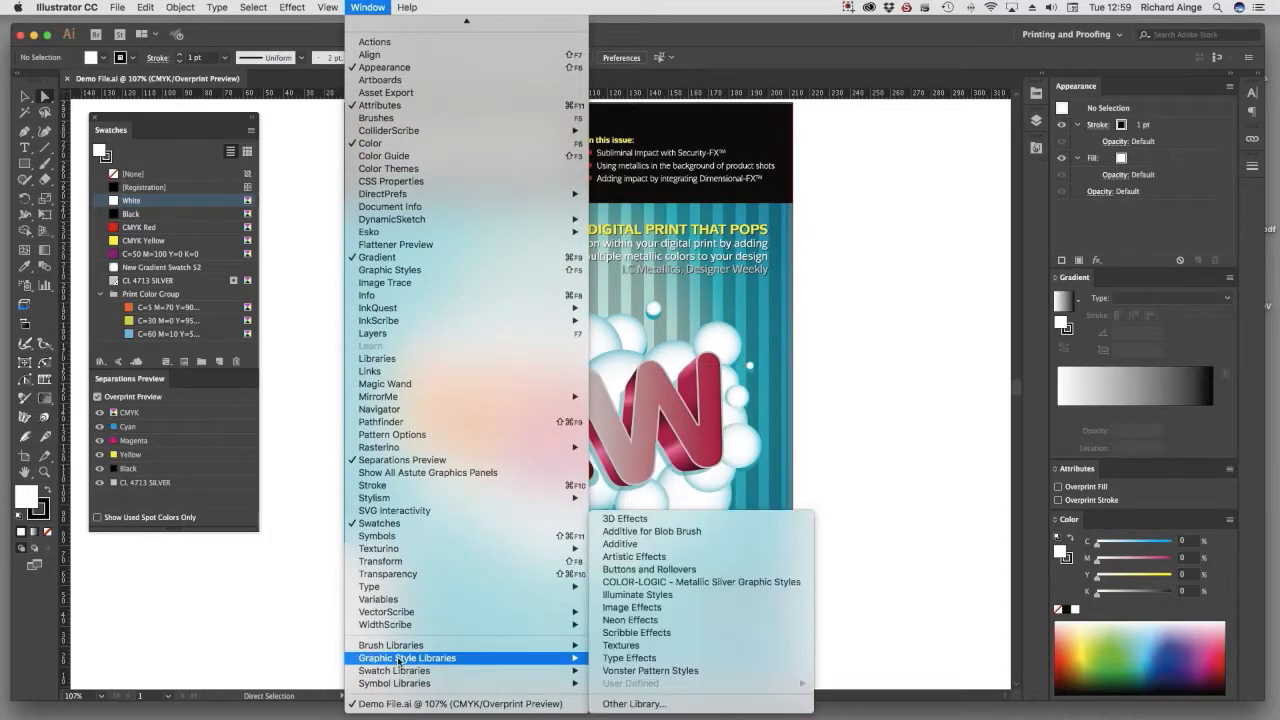
{"action": "left_click", "coordinate": [764, 582]}
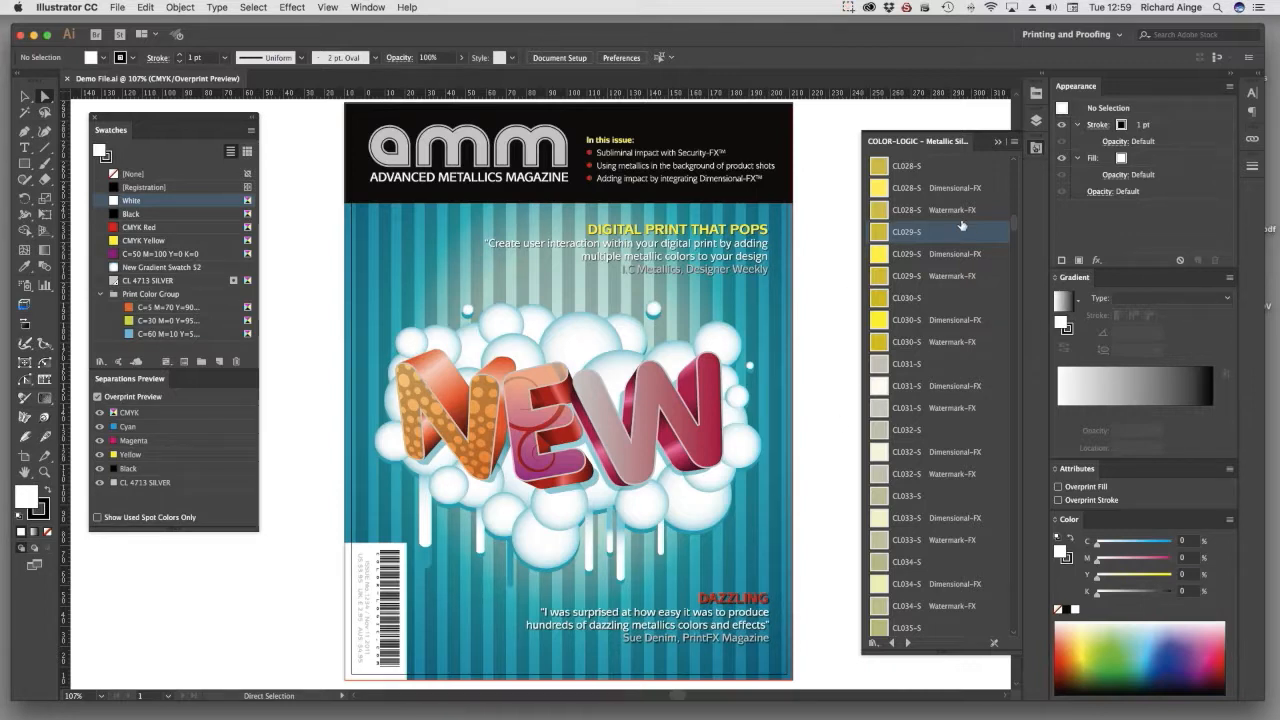
{"action": "left_click_drag", "start_coordinate": [1014, 226], "coordinate": [1012, 152]}
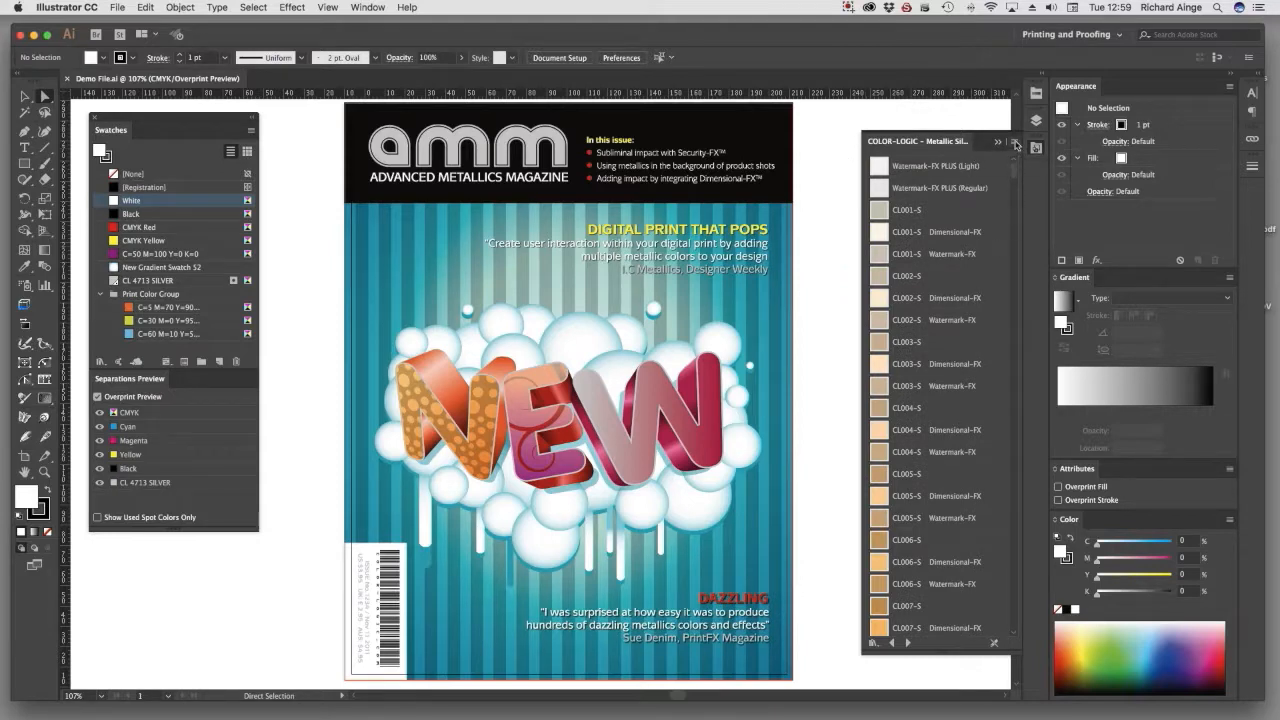
{"action": "left_click", "coordinate": [1016, 144]}
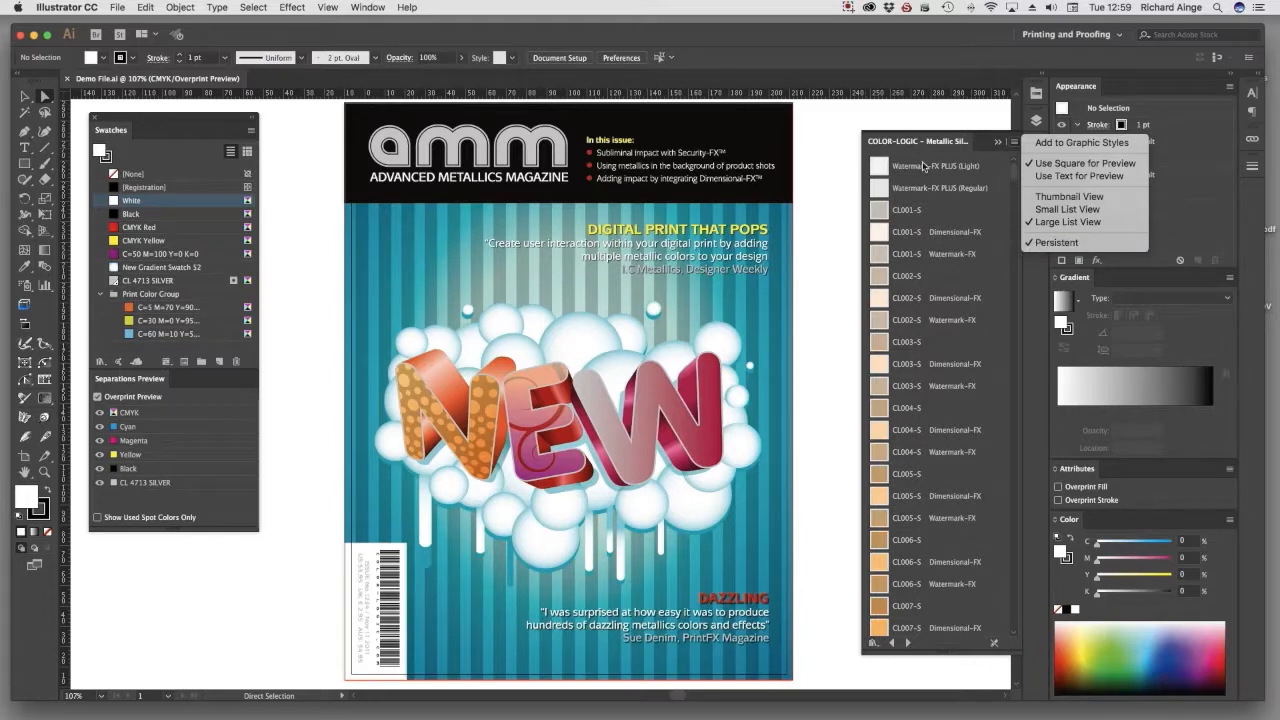
{"action": "left_click", "coordinate": [836, 164]}
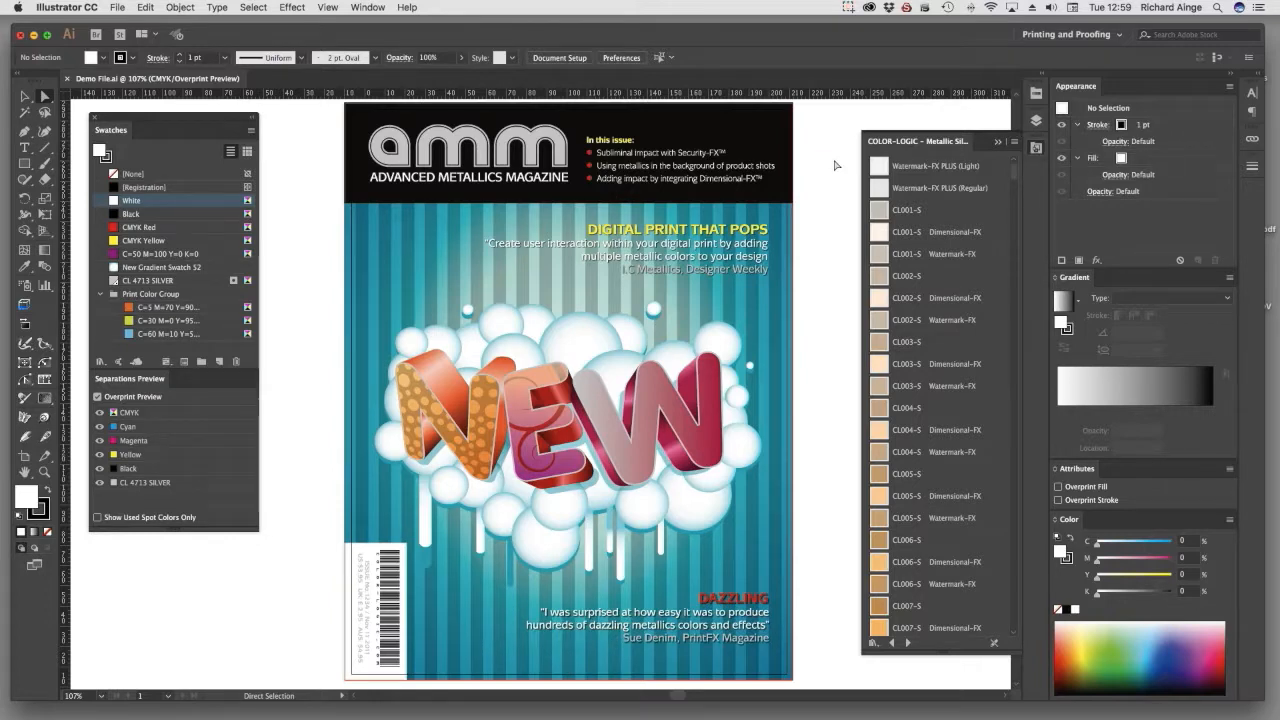
Apply graphic style CL009-S to the bubble above the gap between N and E, and CL019-S to the bubble above the W.
{"action": "scroll", "coordinate": [1000, 185], "scroll_direction": "down", "scroll_amount": 8}
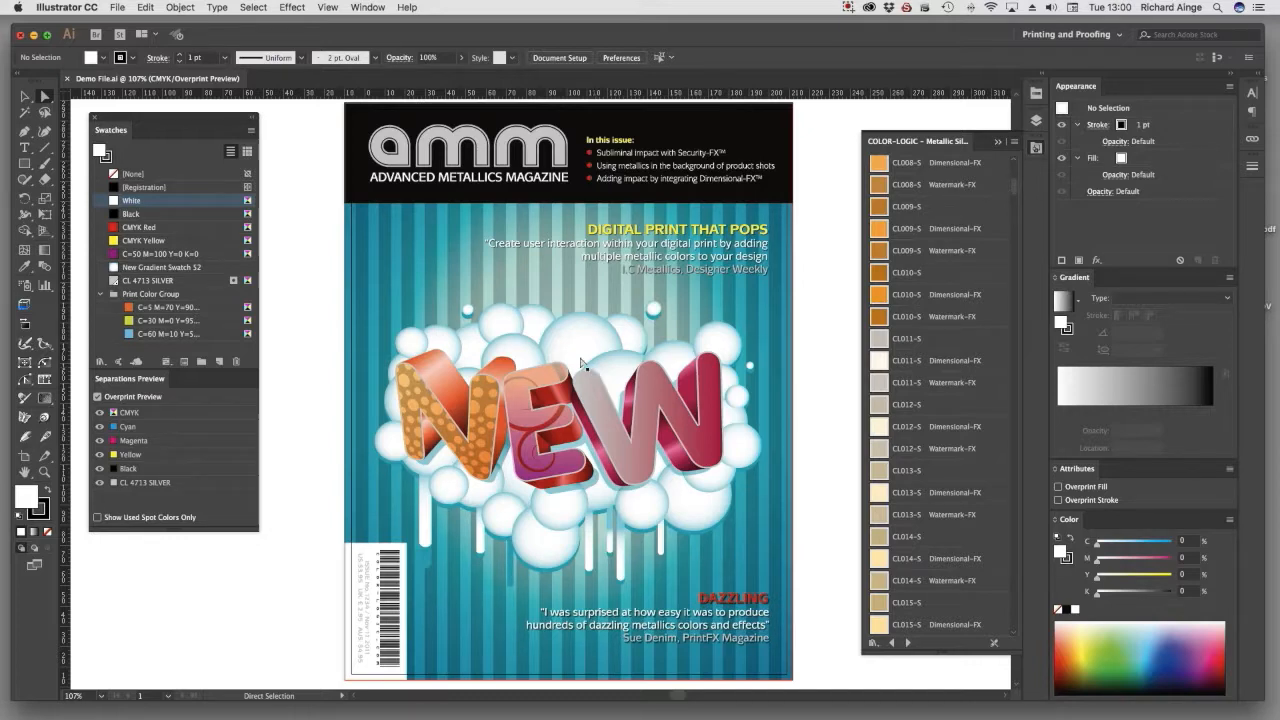
{"action": "left_click", "coordinate": [499, 324]}
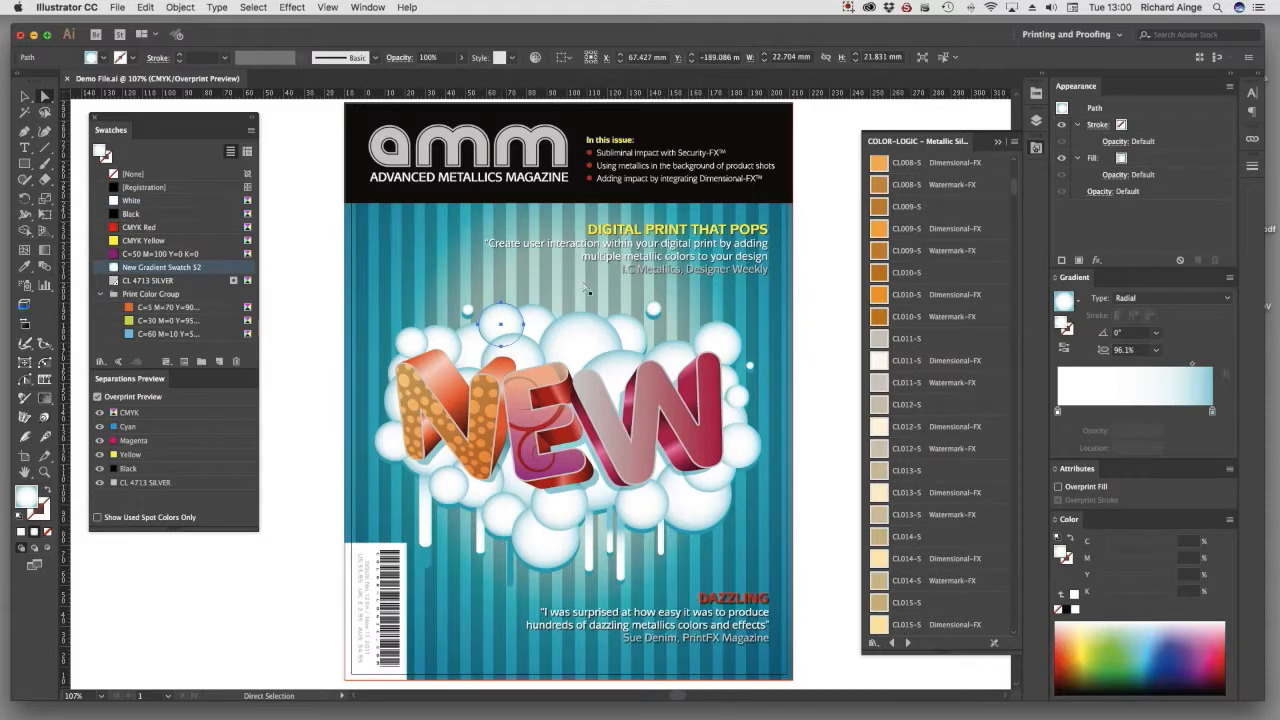
{"action": "left_click", "coordinate": [941, 209]}
{"action": "left_click", "coordinate": [628, 340]}
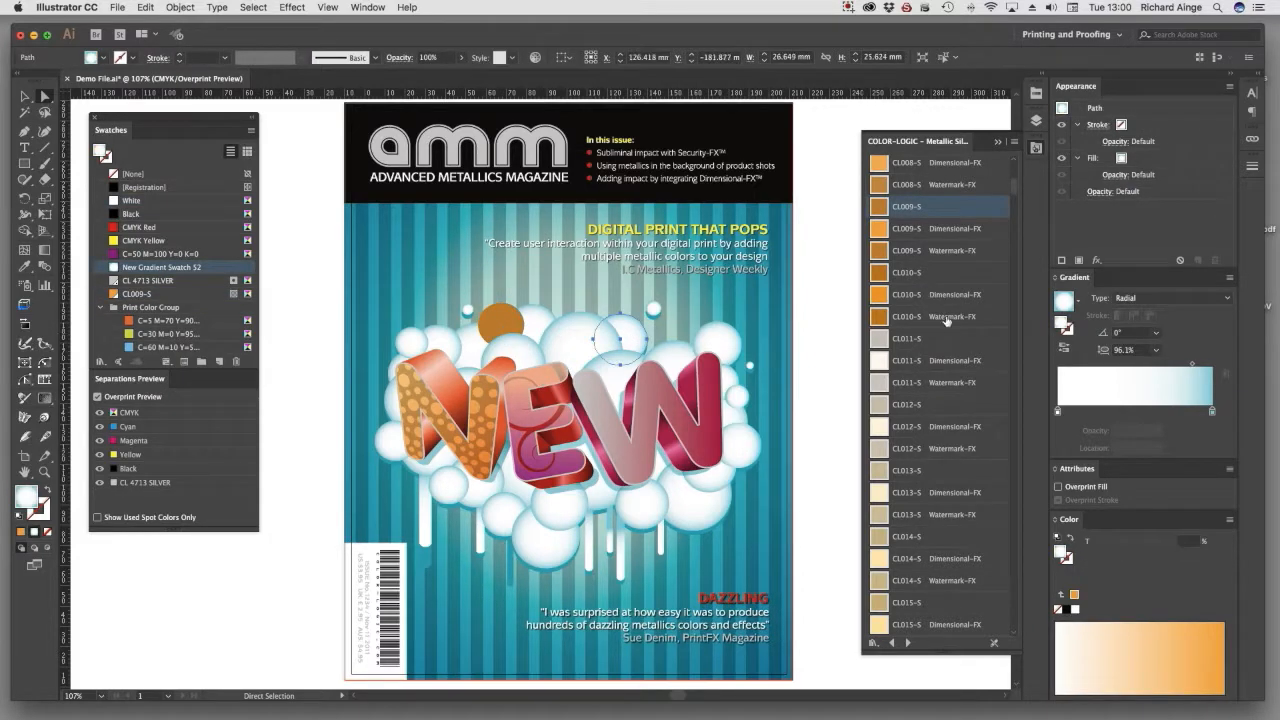
{"action": "scroll", "coordinate": [926, 370], "scroll_direction": "down", "scroll_amount": 5}
{"action": "left_click", "coordinate": [905, 492]}
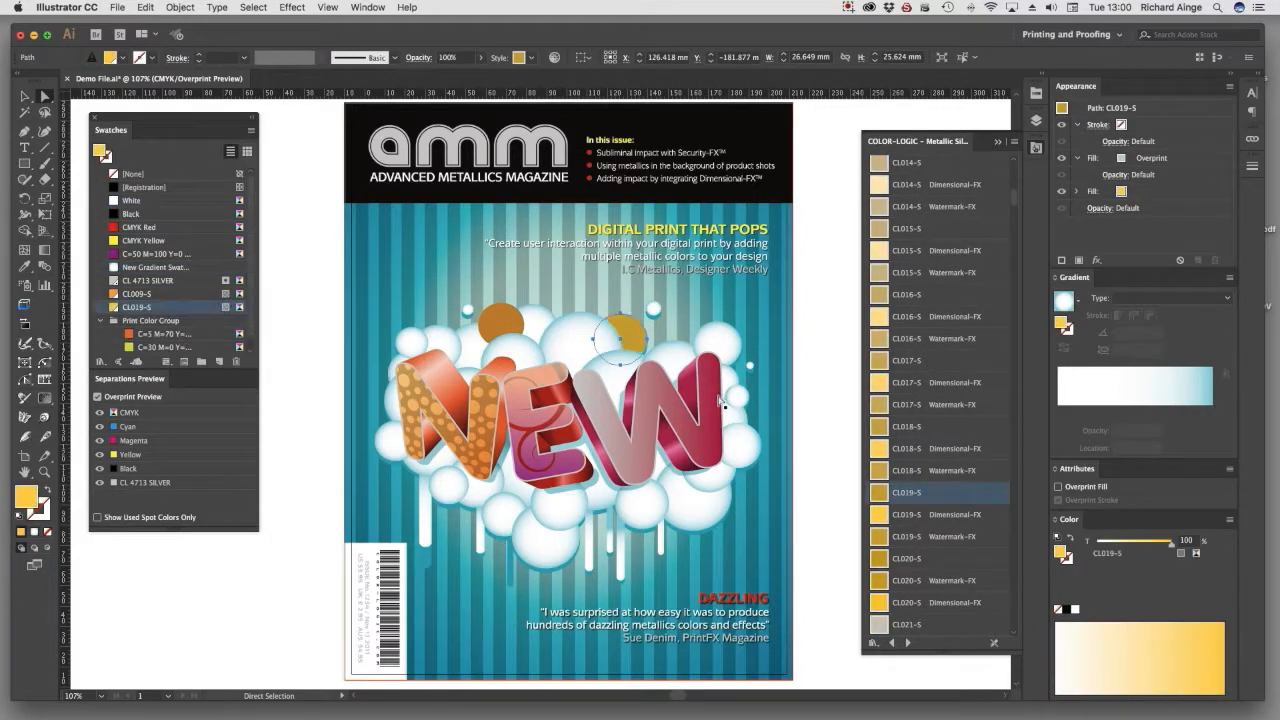
Apply graphic style CL034-S to the larger bubble at the W's right edge and CL053-S to the bubble beneath the W.
{"action": "left_click", "coordinate": [740, 442]}
{"action": "scroll", "coordinate": [911, 452], "scroll_direction": "down", "scroll_amount": 10}
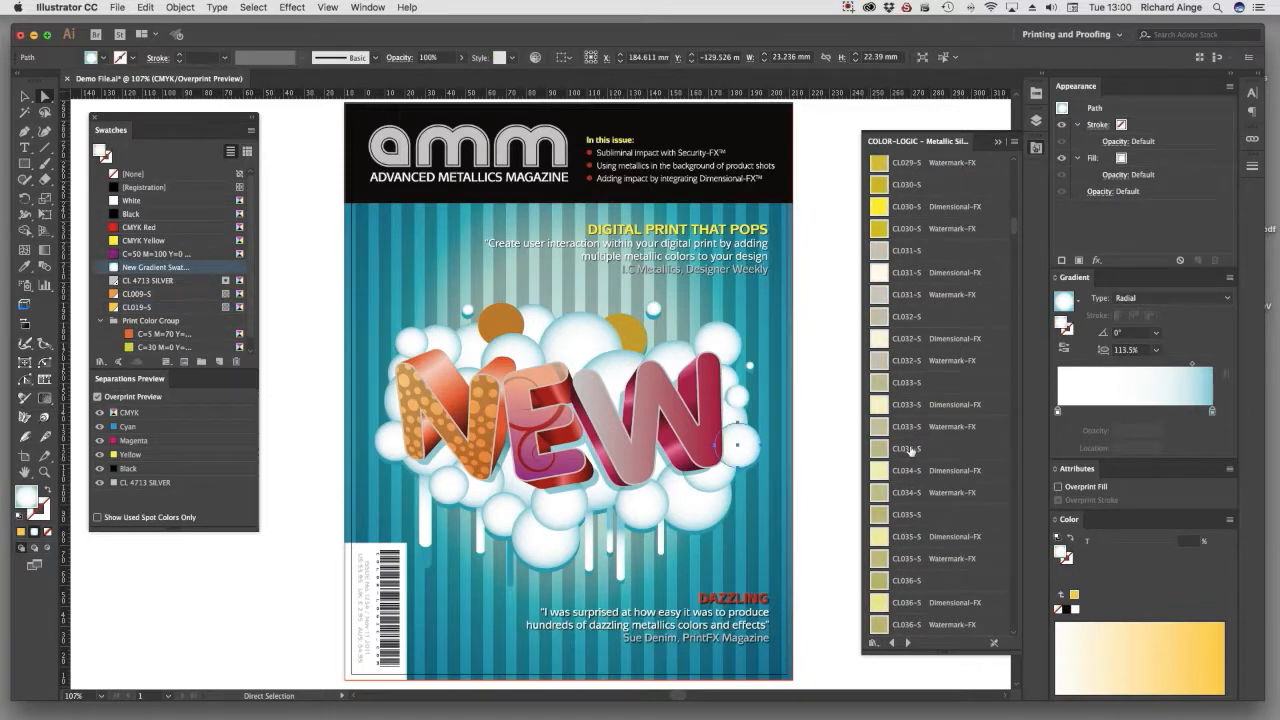
{"action": "left_click", "coordinate": [910, 450]}
{"action": "left_click", "coordinate": [641, 502]}
{"action": "scroll", "coordinate": [918, 438], "scroll_direction": "down", "scroll_amount": 12}
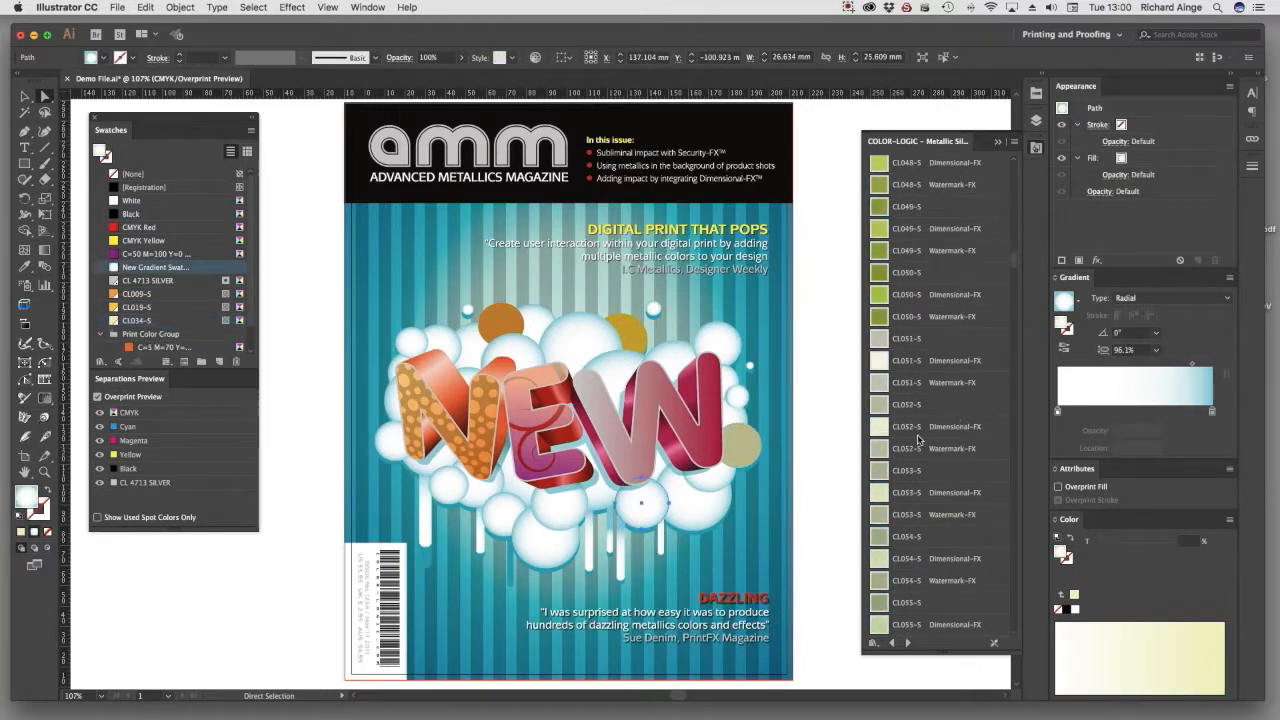
{"action": "left_click", "coordinate": [905, 470]}
Apply graphic style CL070-S to the large bubble below the E and CL088-S to the bubble below the N.
{"action": "left_click", "coordinate": [556, 510]}
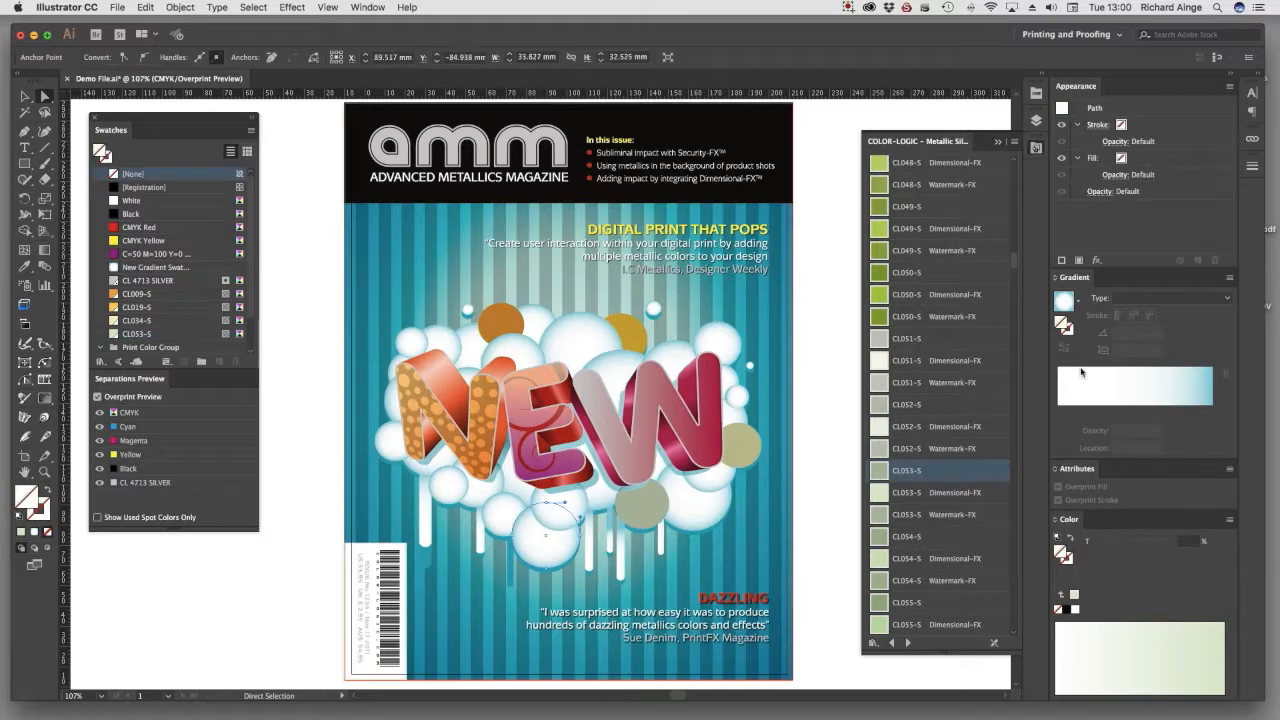
{"action": "scroll", "coordinate": [907, 352], "scroll_direction": "down", "scroll_amount": 12}
{"action": "left_click", "coordinate": [907, 340]}
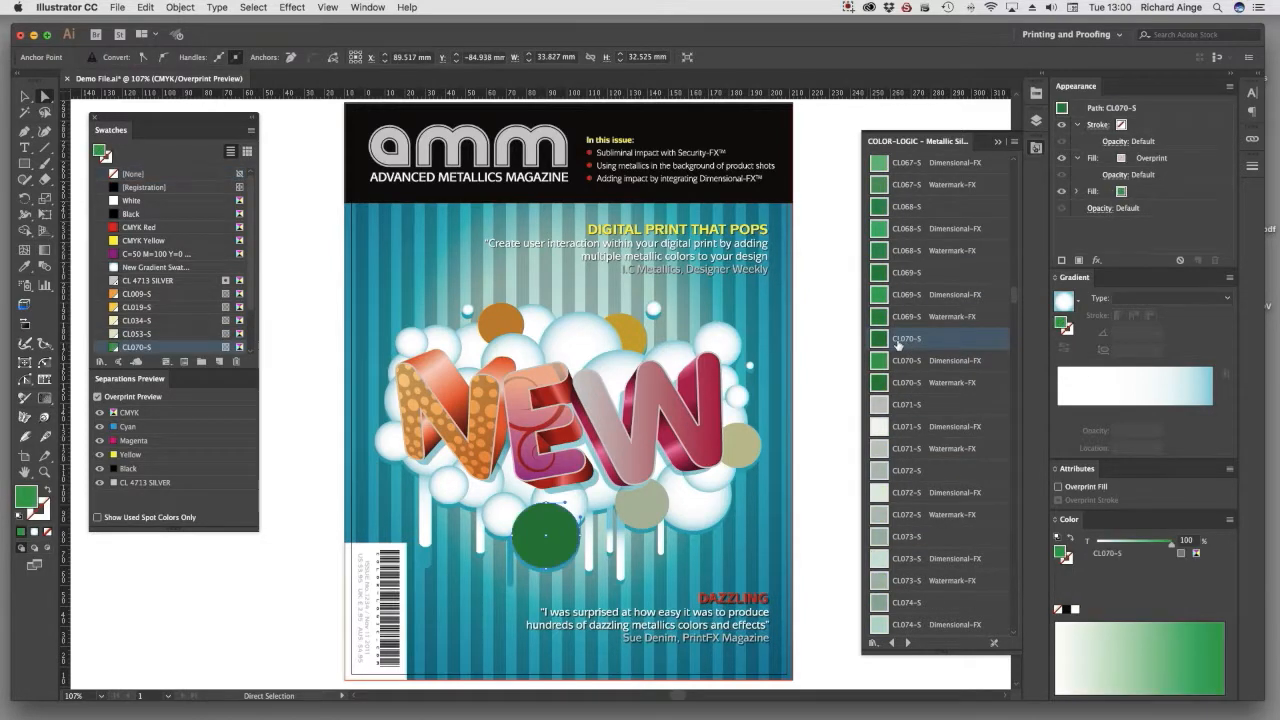
{"action": "left_click", "coordinate": [444, 487]}
{"action": "scroll", "coordinate": [938, 462], "scroll_direction": "down", "scroll_amount": 10}
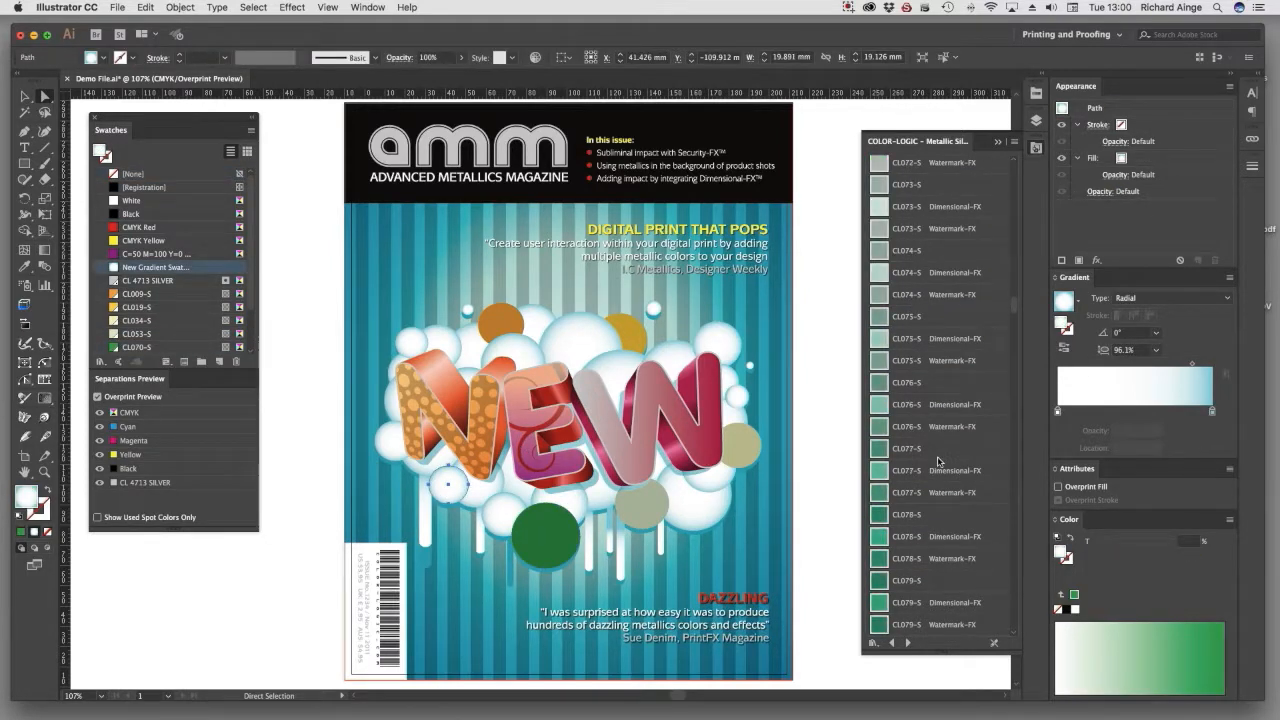
{"action": "left_click", "coordinate": [916, 516]}
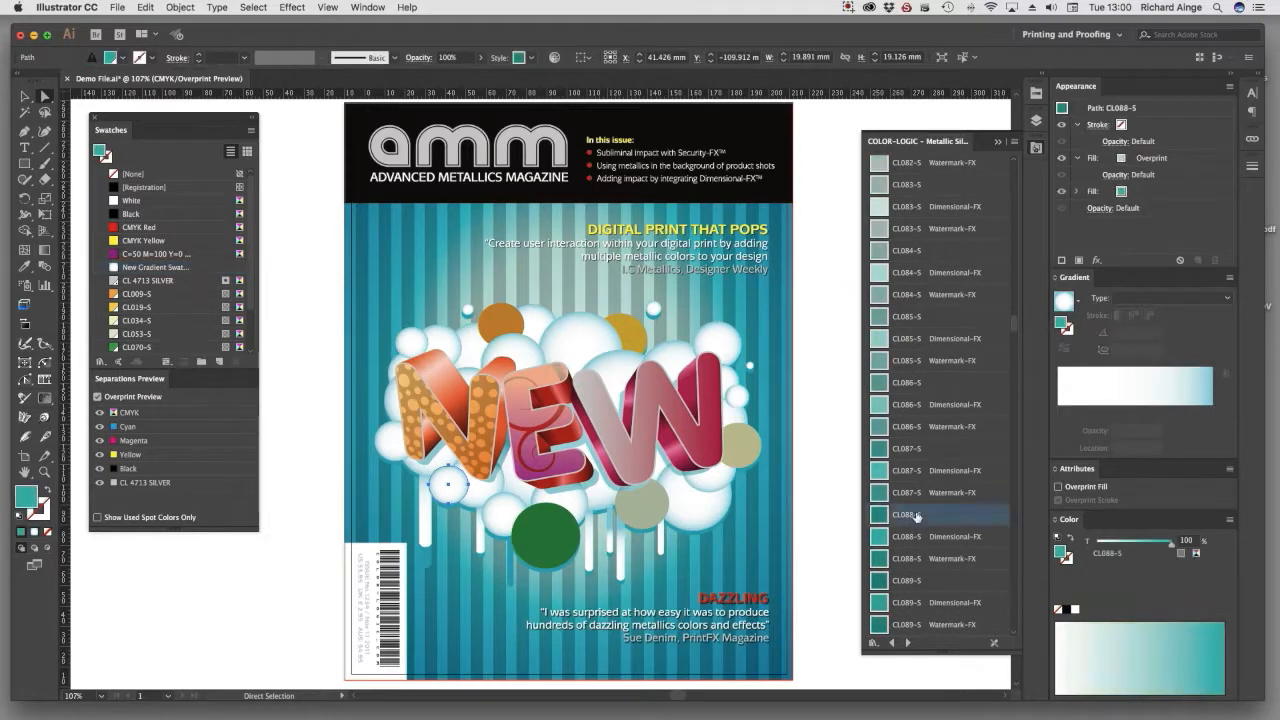
Apply graphic style CL098-S to the bubble at the N's upper left and CL156-S to the bubble above the W's right end.
{"action": "left_click", "coordinate": [412, 343]}
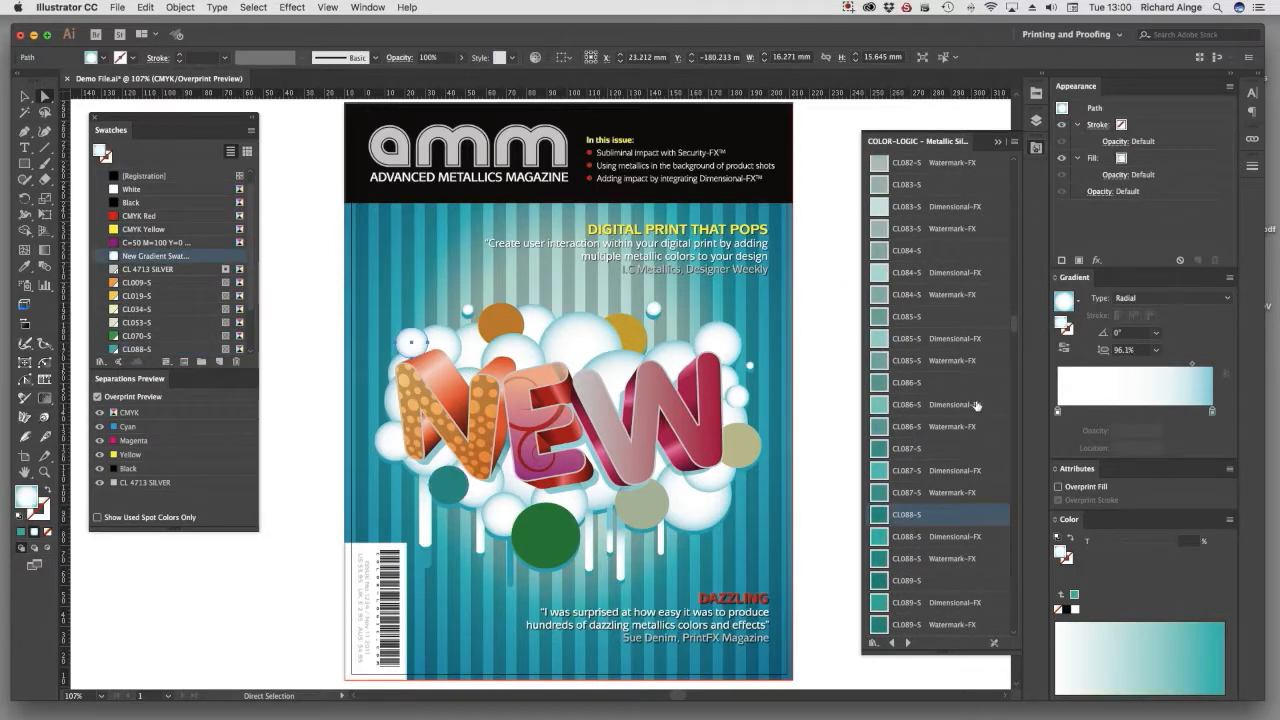
{"action": "scroll", "coordinate": [900, 400], "scroll_direction": "down", "scroll_amount": 7}
{"action": "left_click", "coordinate": [916, 450]}
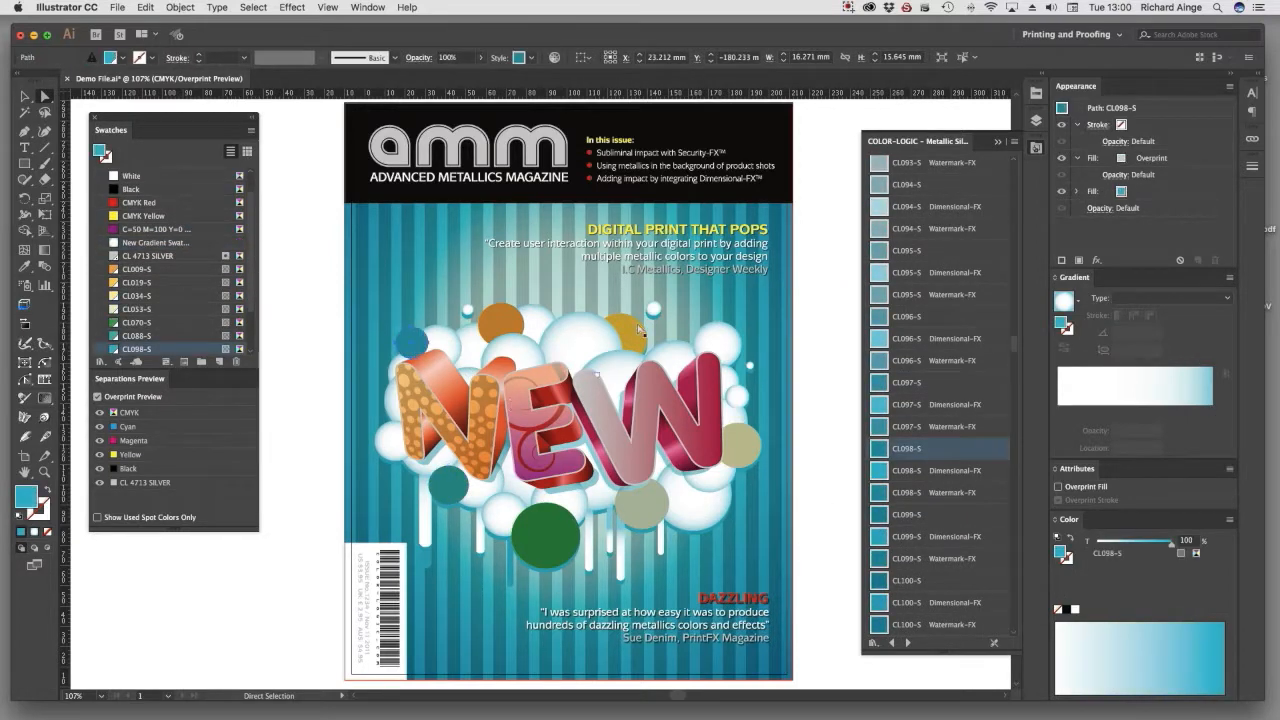
{"action": "left_click", "coordinate": [728, 348]}
{"action": "scroll", "coordinate": [958, 428], "scroll_direction": "down", "scroll_amount": 20}
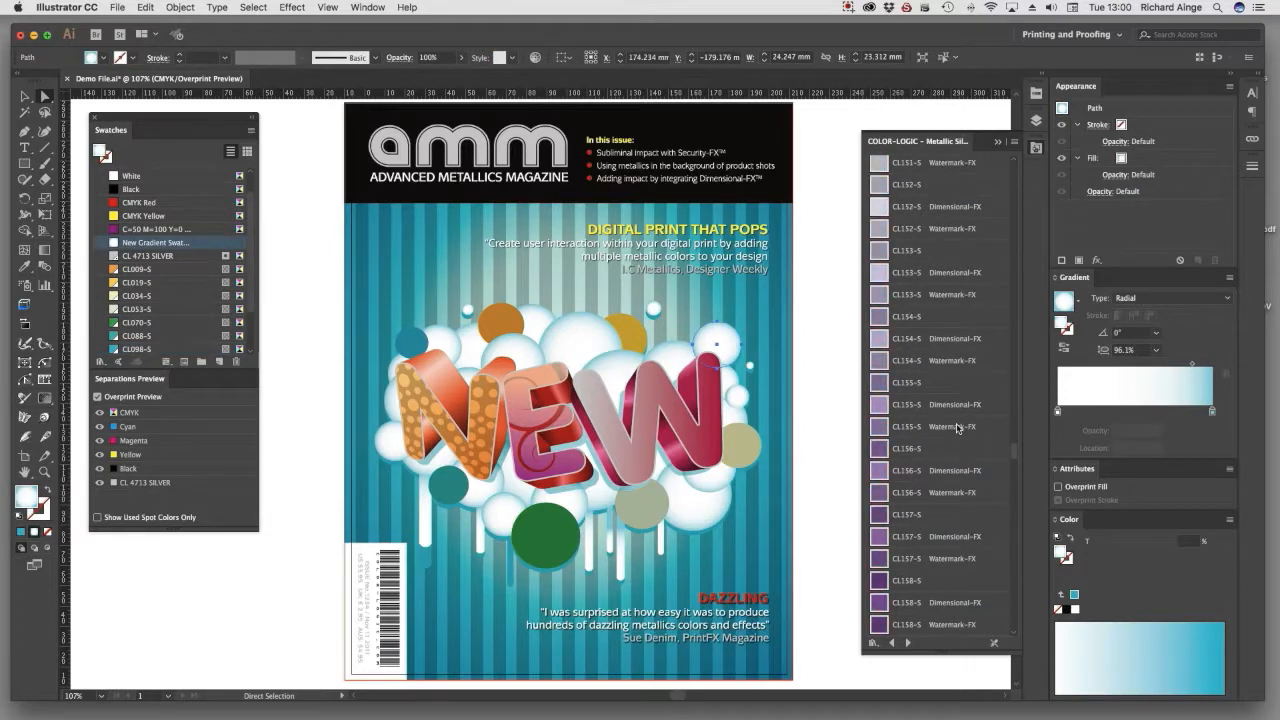
{"action": "left_click", "coordinate": [927, 448]}
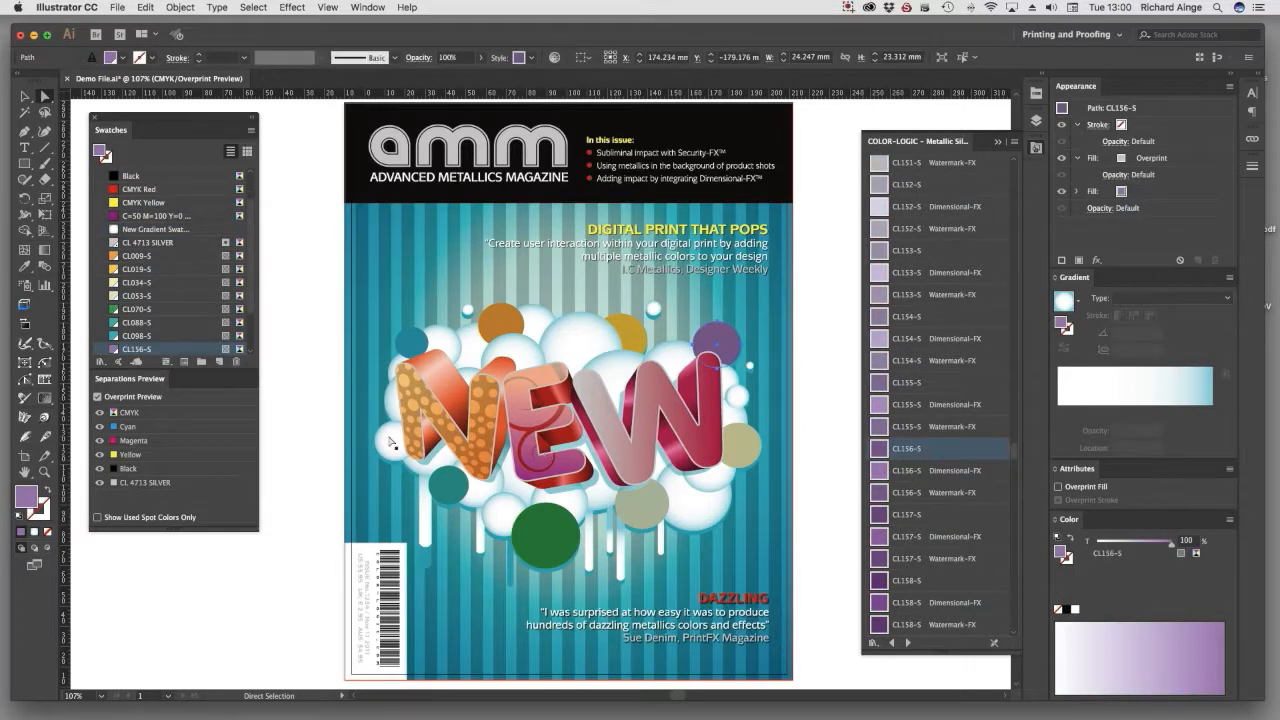
Apply graphic style CL210-S to the bubble left of the N and CL244-S to the small bubble right of the W.
{"action": "scroll", "coordinate": [976, 404], "scroll_direction": "down", "scroll_amount": 10}
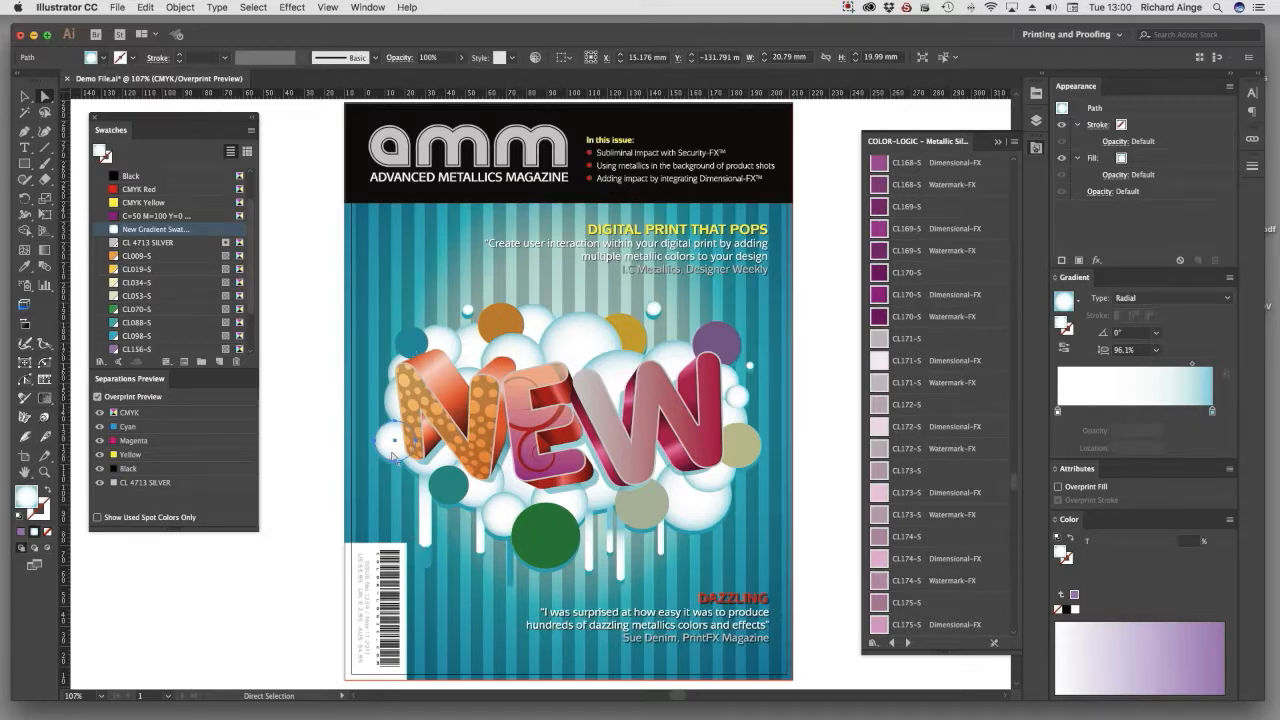
{"action": "scroll", "coordinate": [921, 513], "scroll_direction": "down", "scroll_amount": 10}
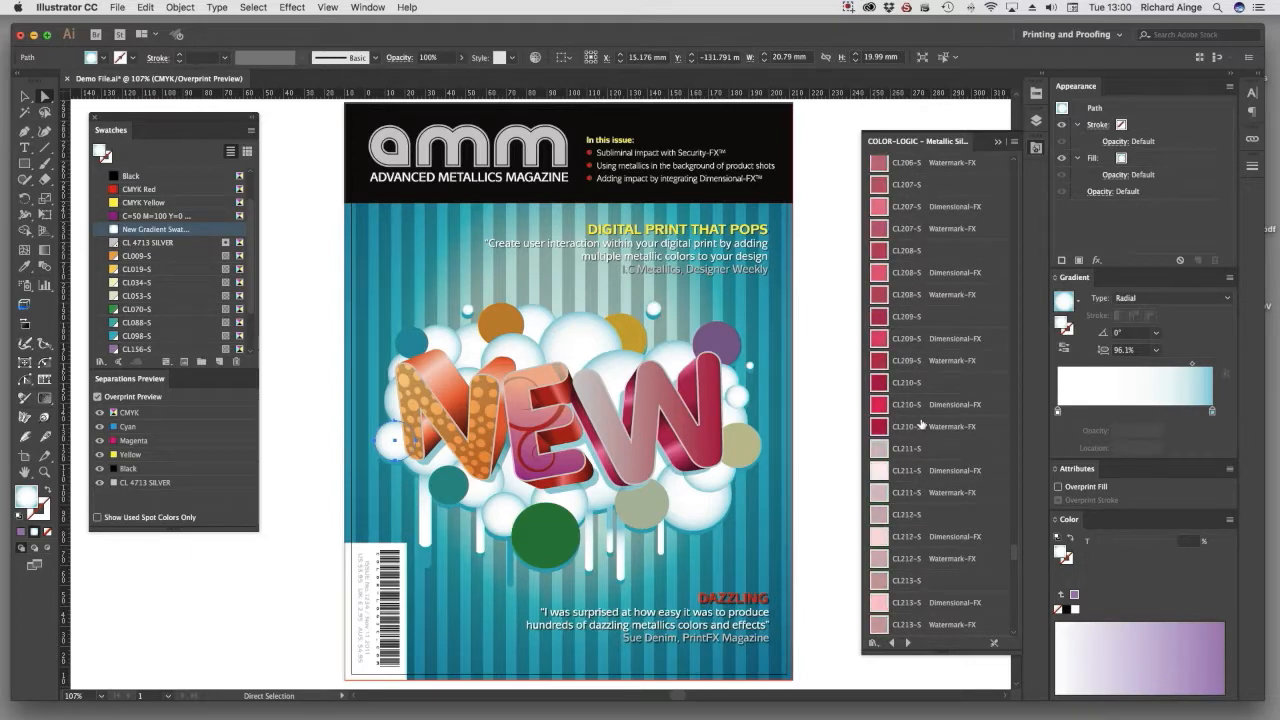
{"action": "left_click", "coordinate": [926, 384]}
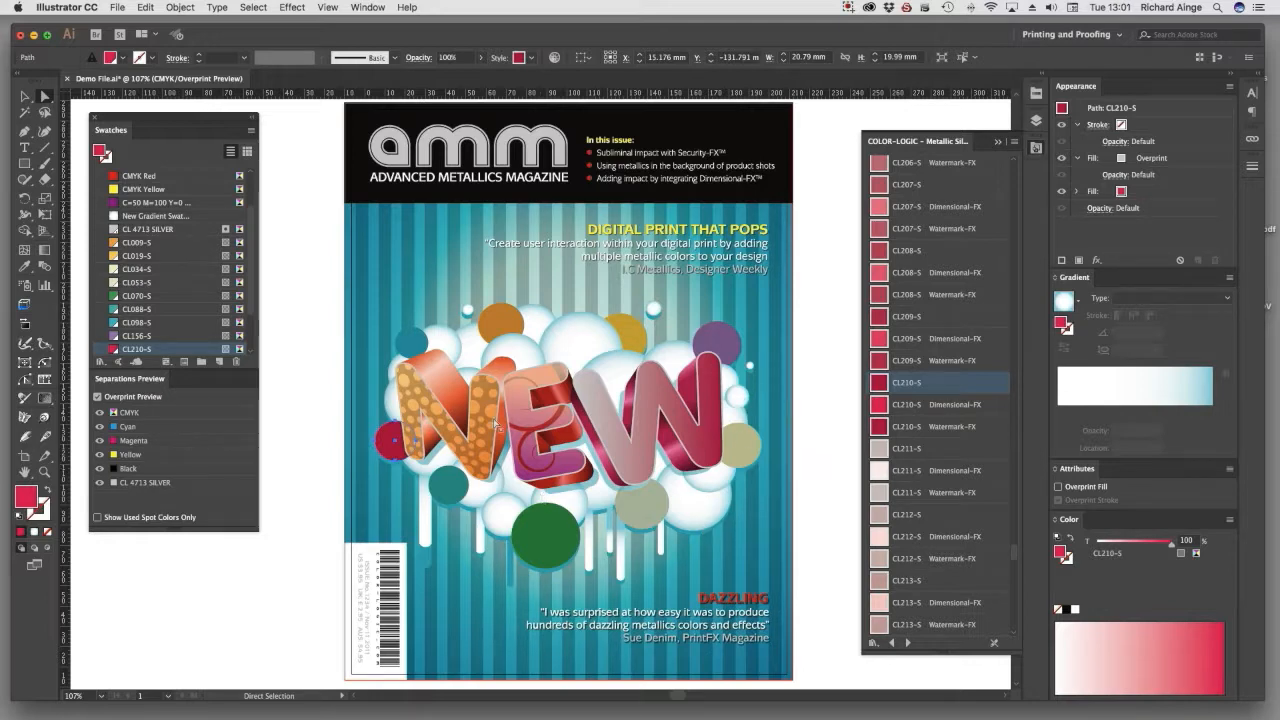
{"action": "left_click", "coordinate": [737, 398]}
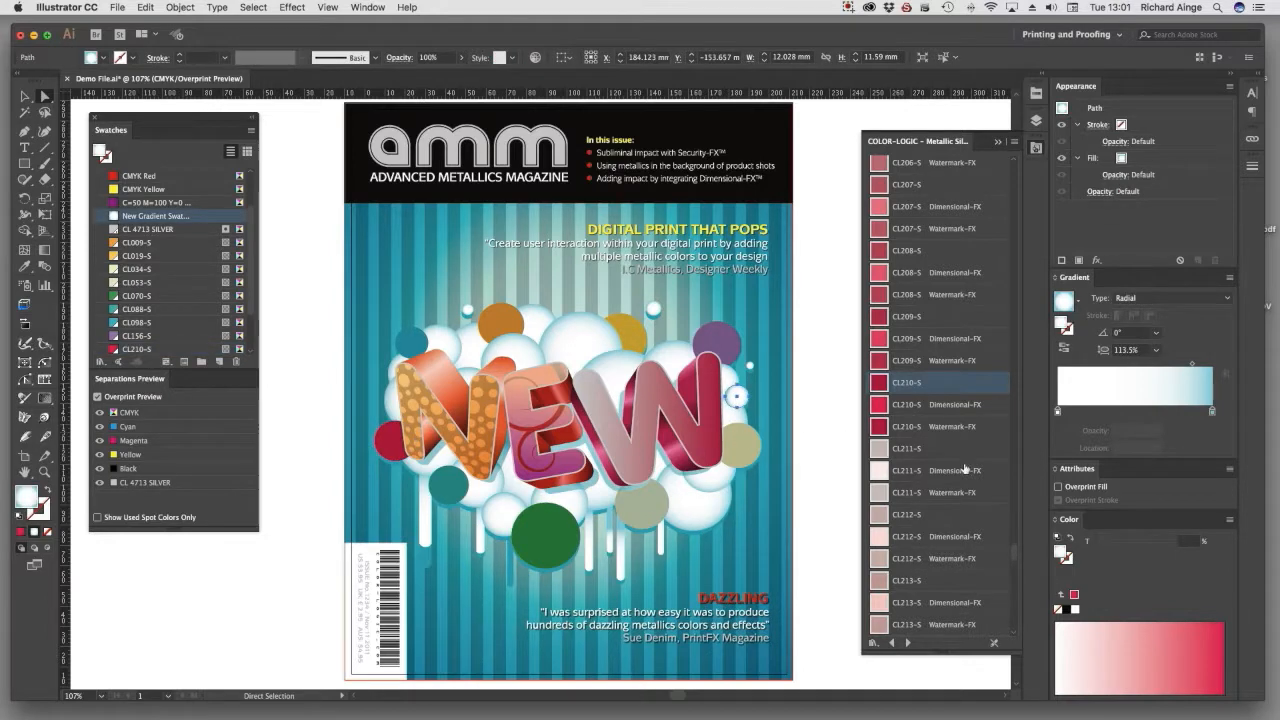
{"action": "scroll", "coordinate": [960, 470], "scroll_direction": "down", "scroll_amount": 10}
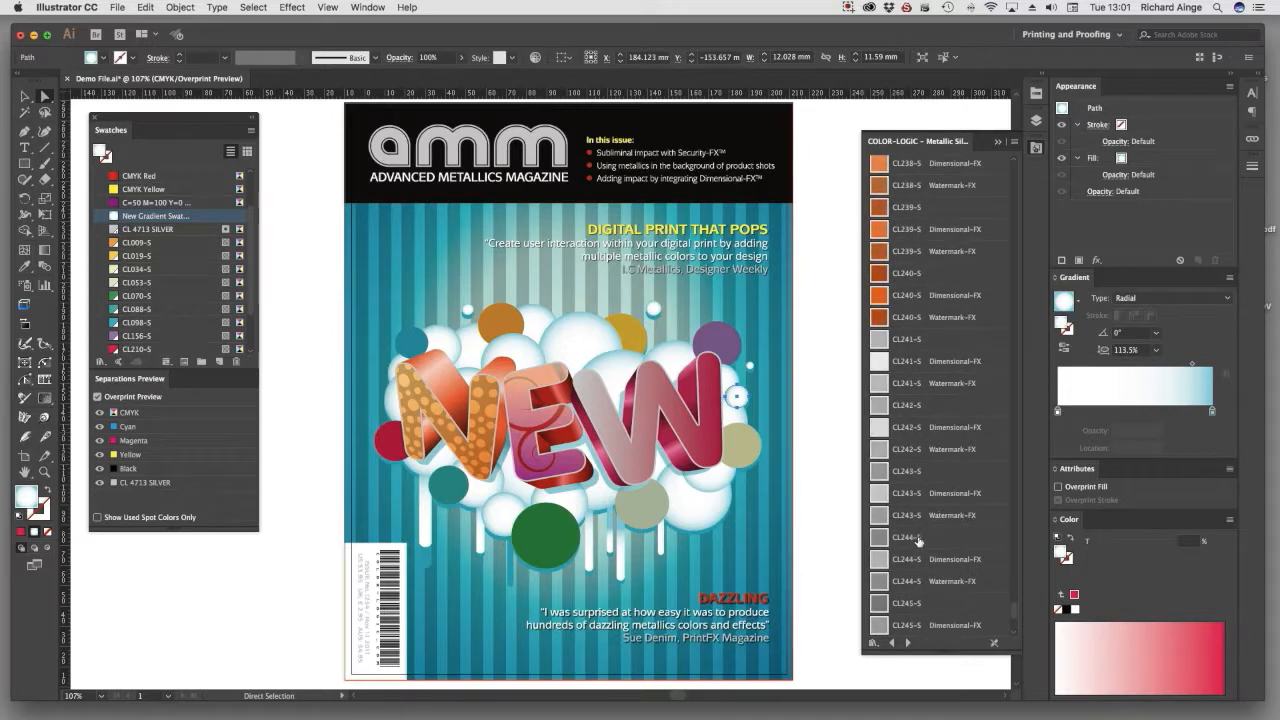
{"action": "left_click", "coordinate": [918, 541]}
Collapse the style library and check the recoloured bubbles in the CL 4713 SILVER separation alone, restoring the CMYK plates.
{"action": "left_click", "coordinate": [998, 142]}
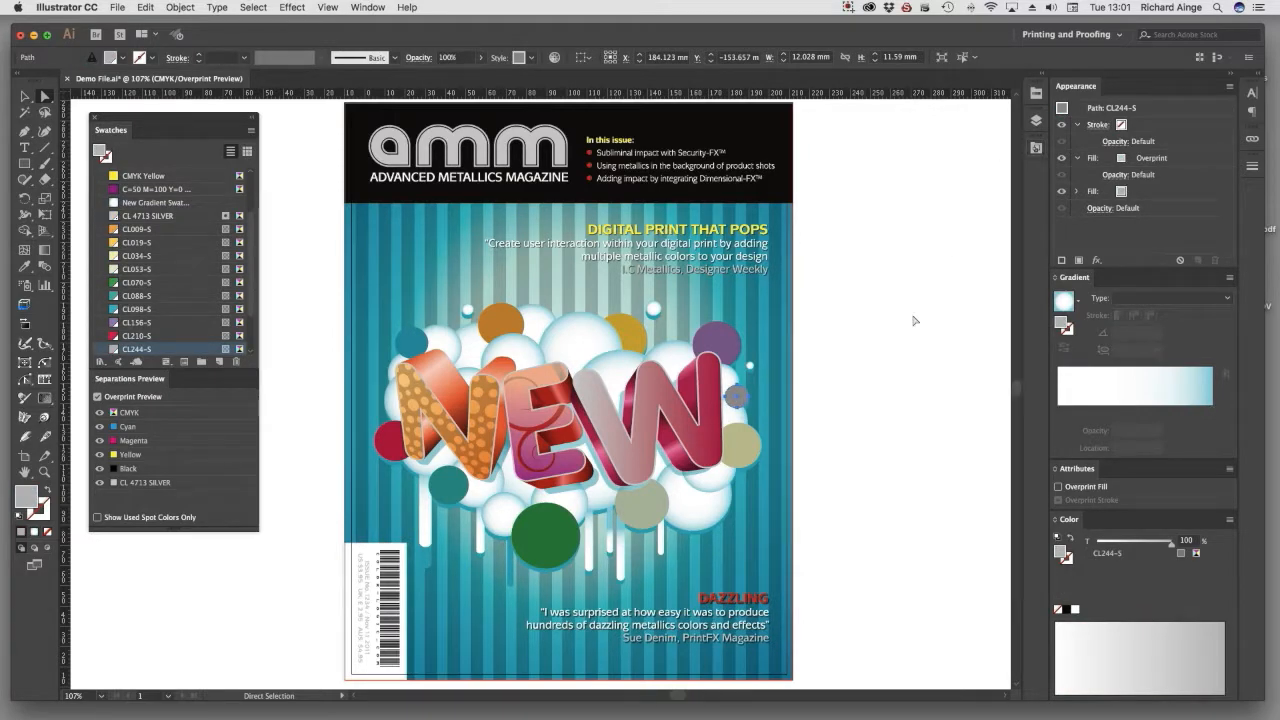
{"action": "left_click", "coordinate": [913, 320]}
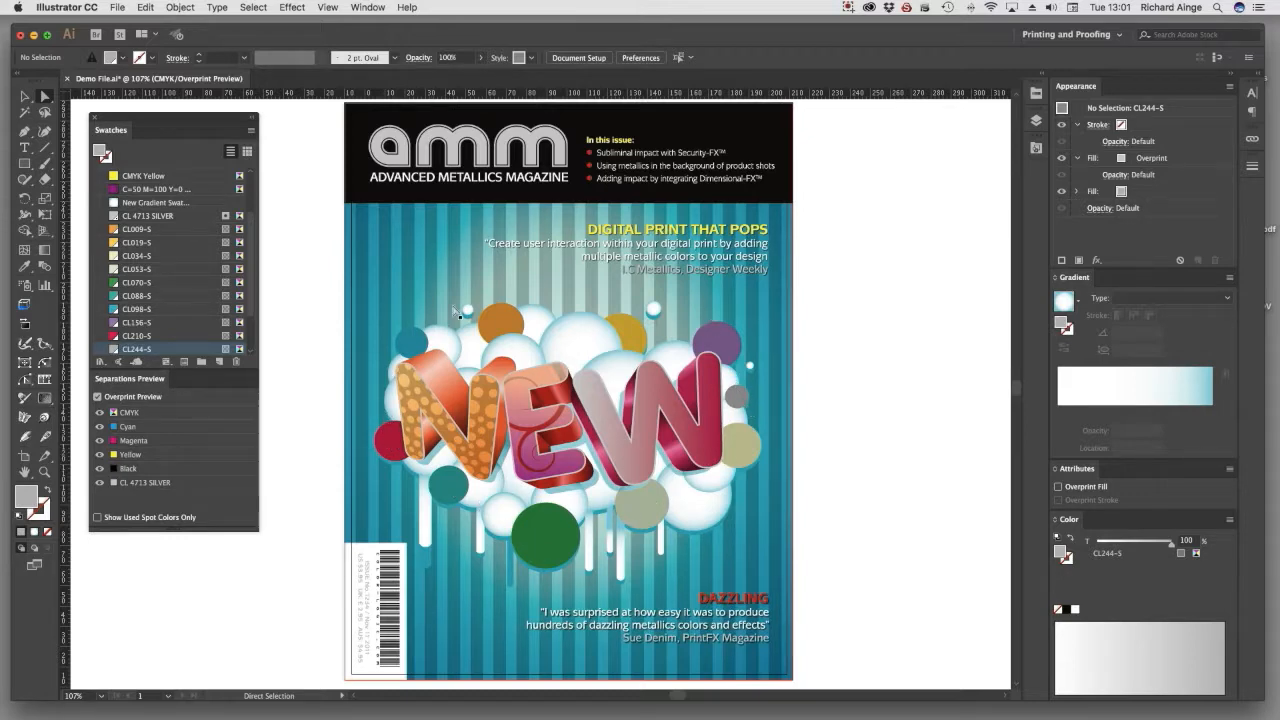
{"action": "left_click", "coordinate": [100, 412]}
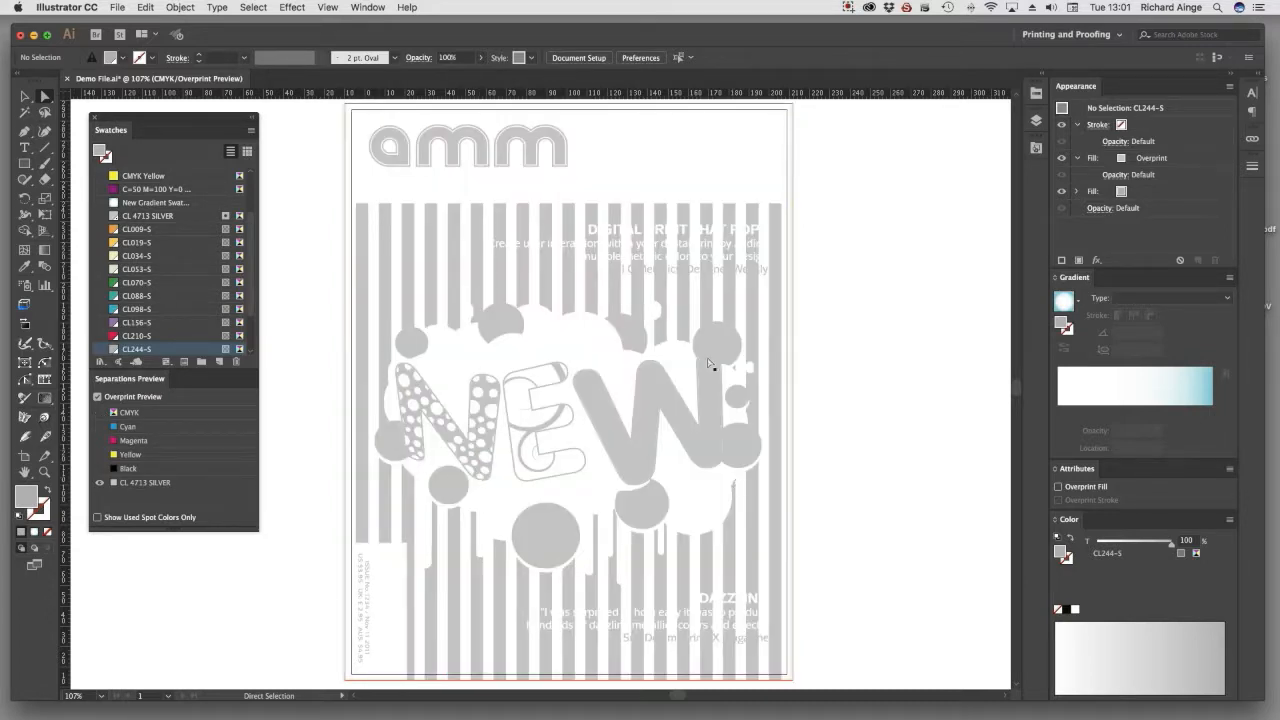
{"action": "left_click", "coordinate": [100, 412]}
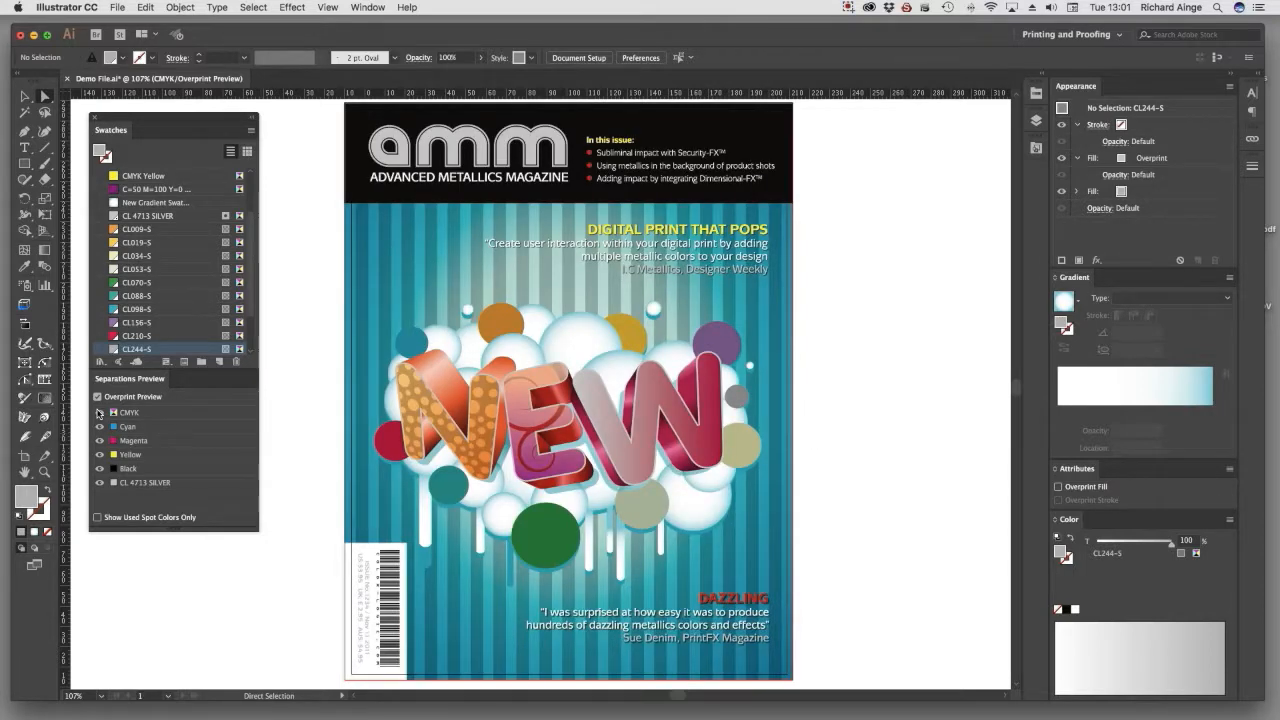
Save the artwork under the new name "Demo File (backup).ai" on the Desktop in Adobe Illustrator format with the default options.
{"action": "left_click", "coordinate": [117, 7]}
{"action": "left_click", "coordinate": [127, 120]}
{"action": "left_click", "coordinate": [602, 53]}
{"action": "type", "text": "(back"}
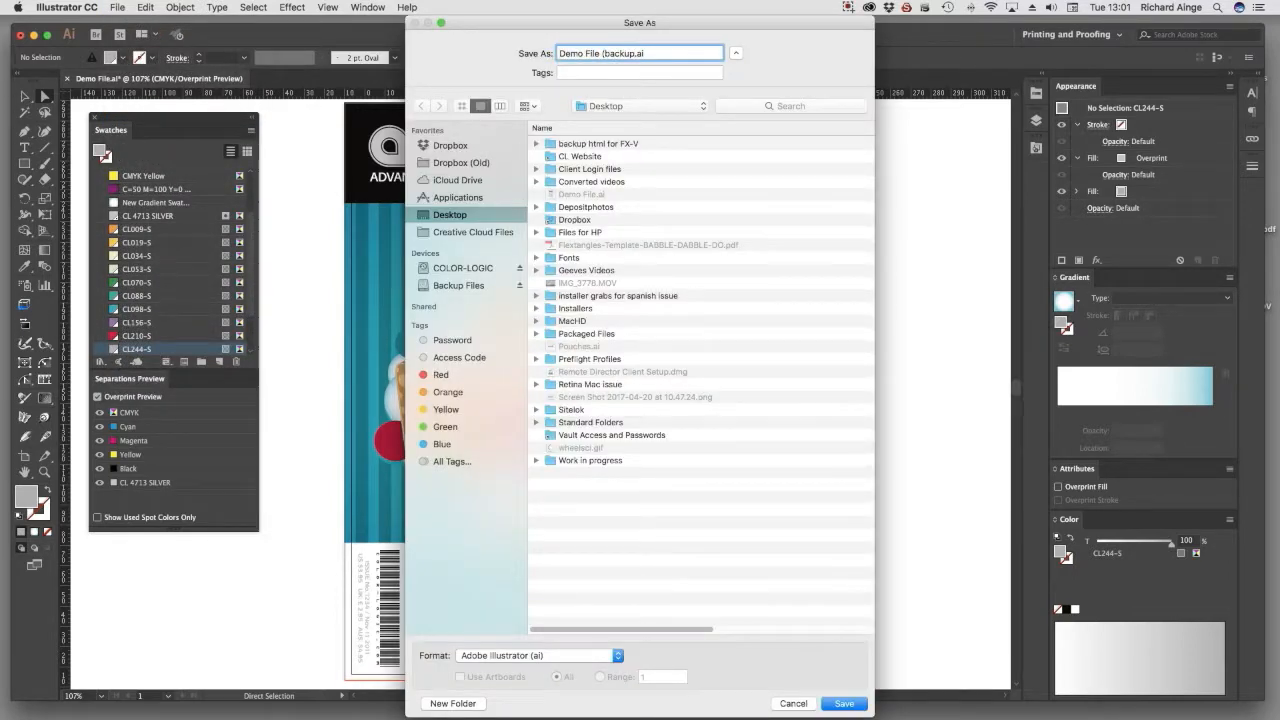
{"action": "type", "text": "up)"}
{"action": "key", "text": "Return"}
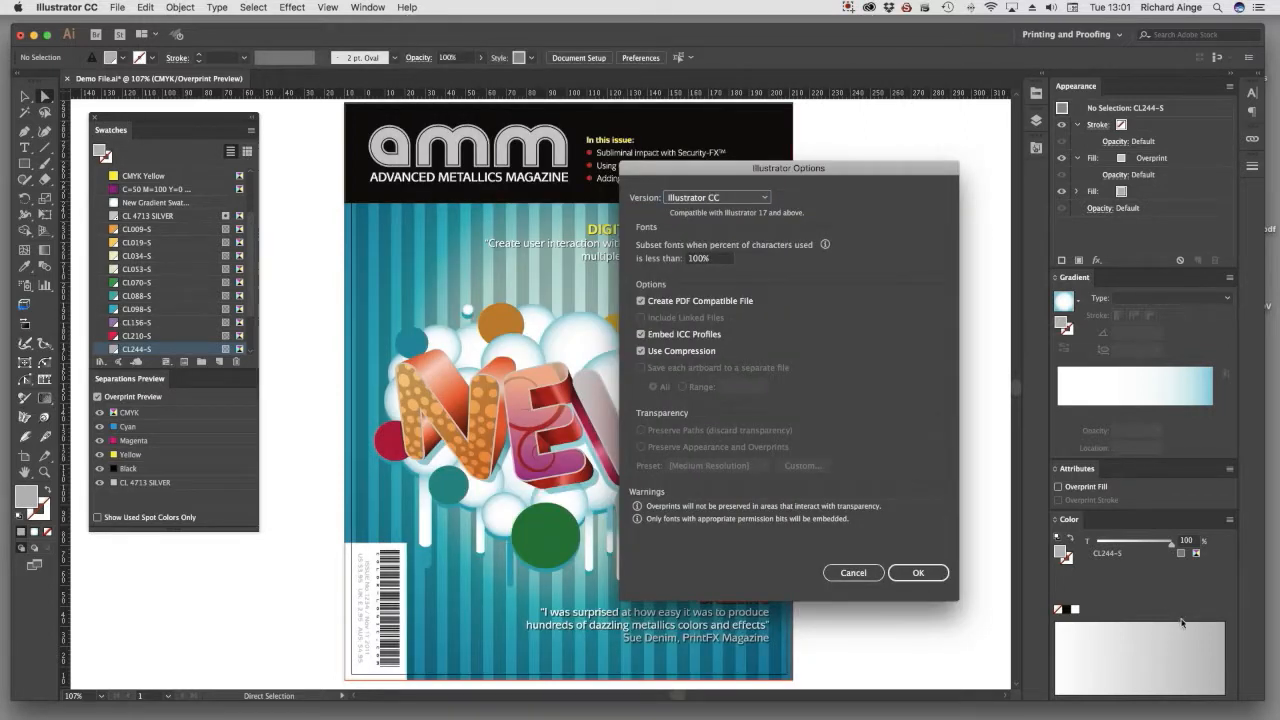
{"action": "left_click", "coordinate": [913, 575]}
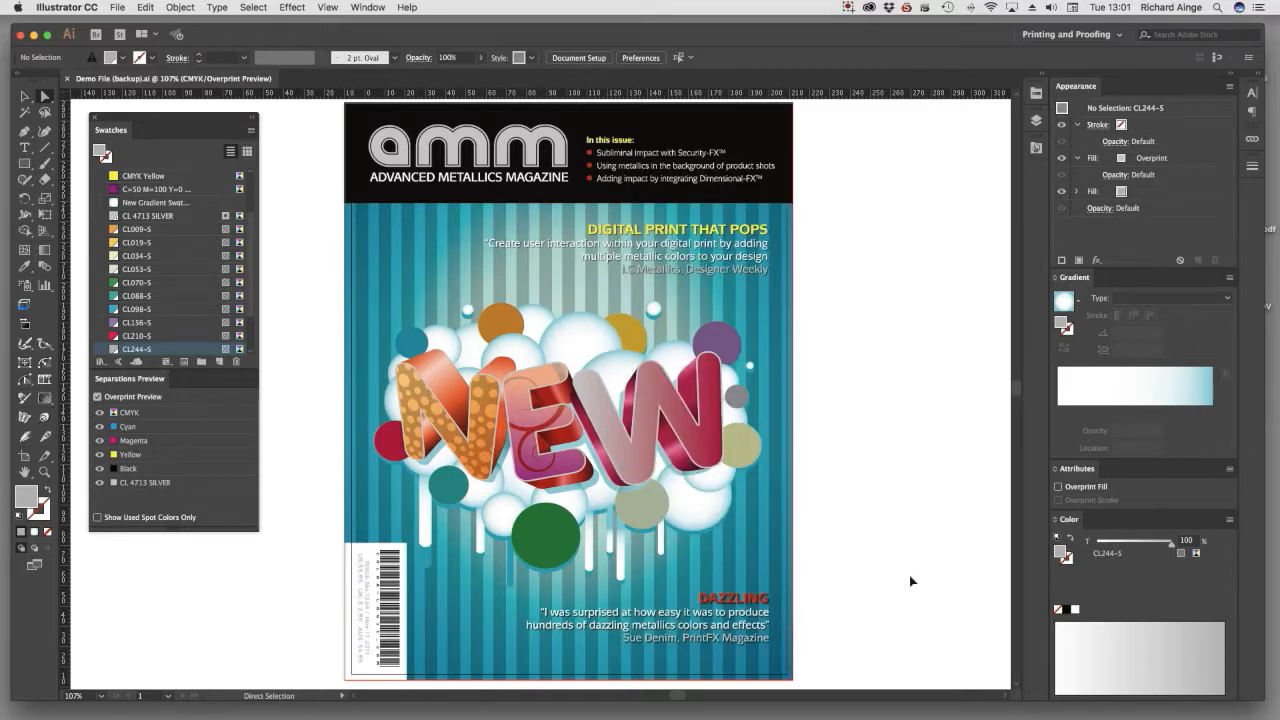
Start a print job to an Adobe PostScript File using the KONICA MINOLTA C1070/C1060 OpenOffice PPD.
{"action": "left_click", "coordinate": [116, 7]}
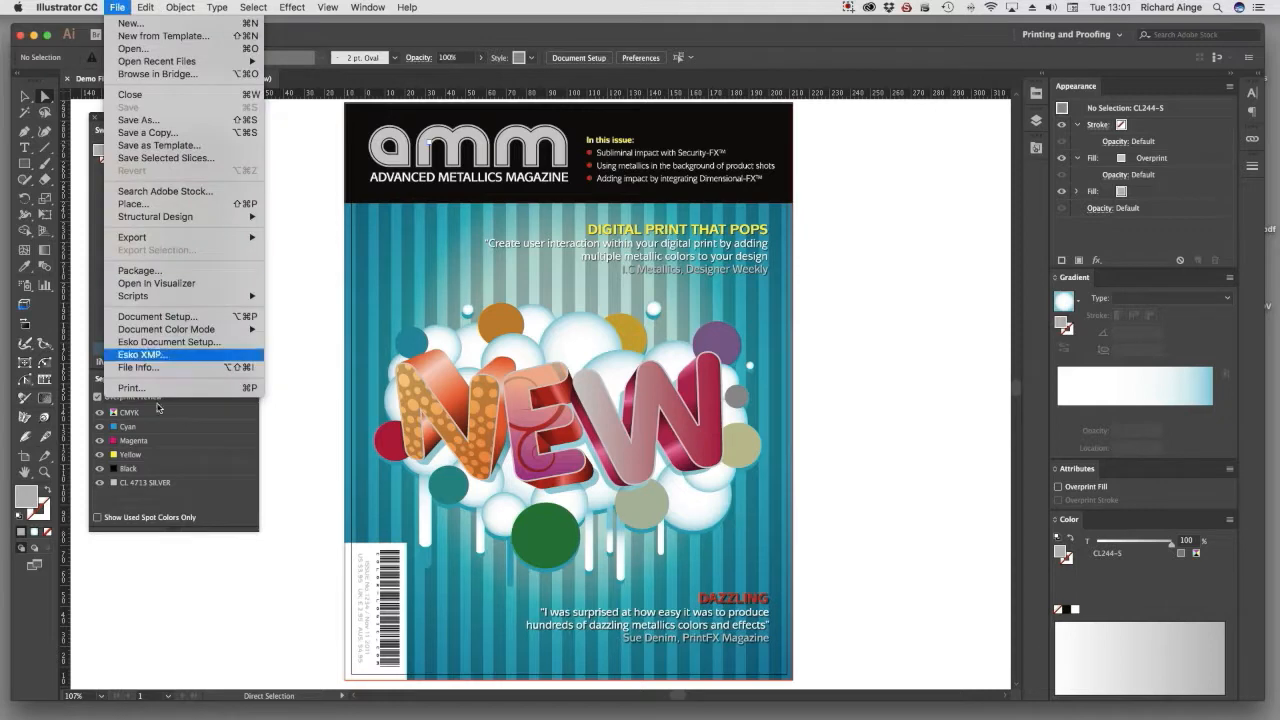
{"action": "left_click", "coordinate": [1004, 370]}
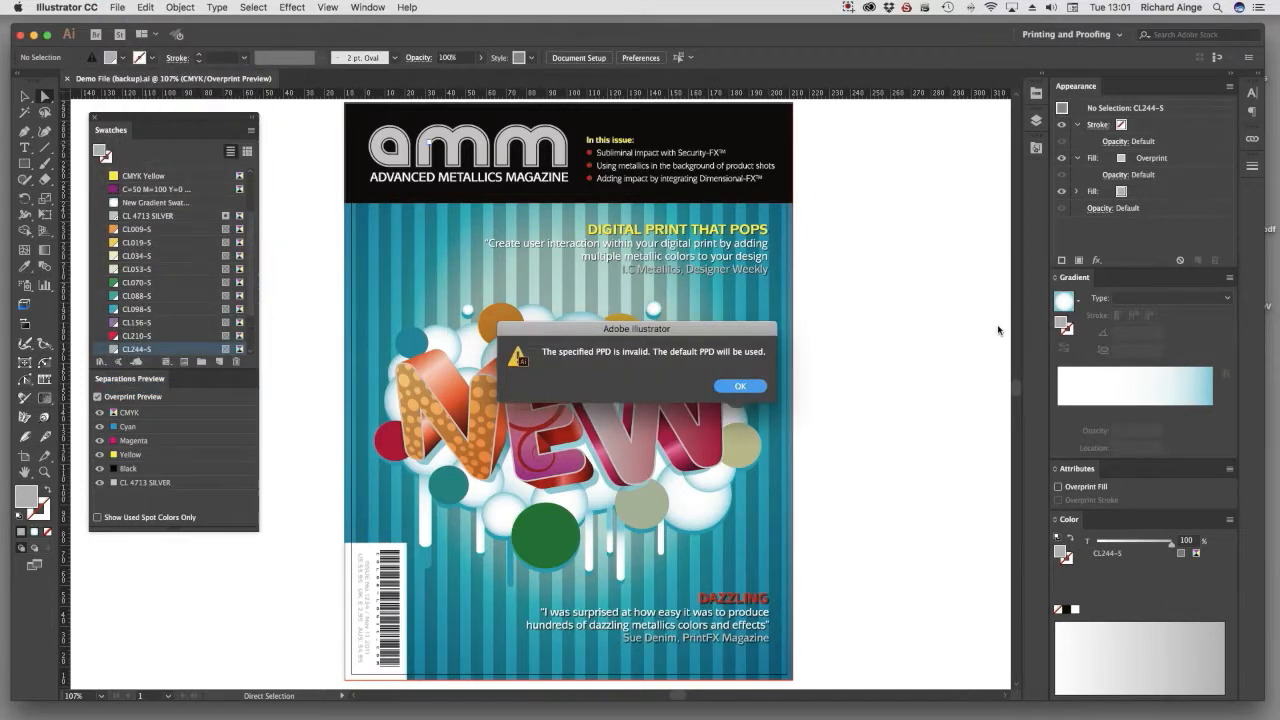
{"action": "left_click", "coordinate": [747, 389]}
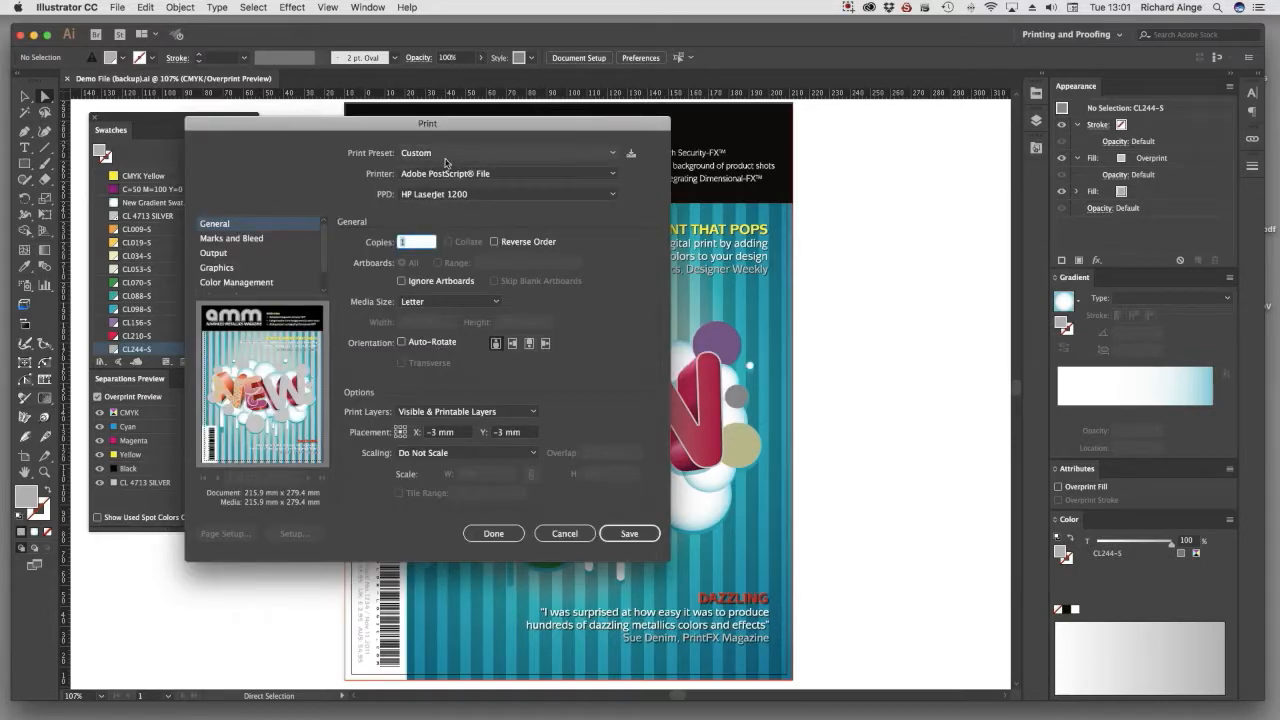
{"action": "left_click", "coordinate": [450, 174]}
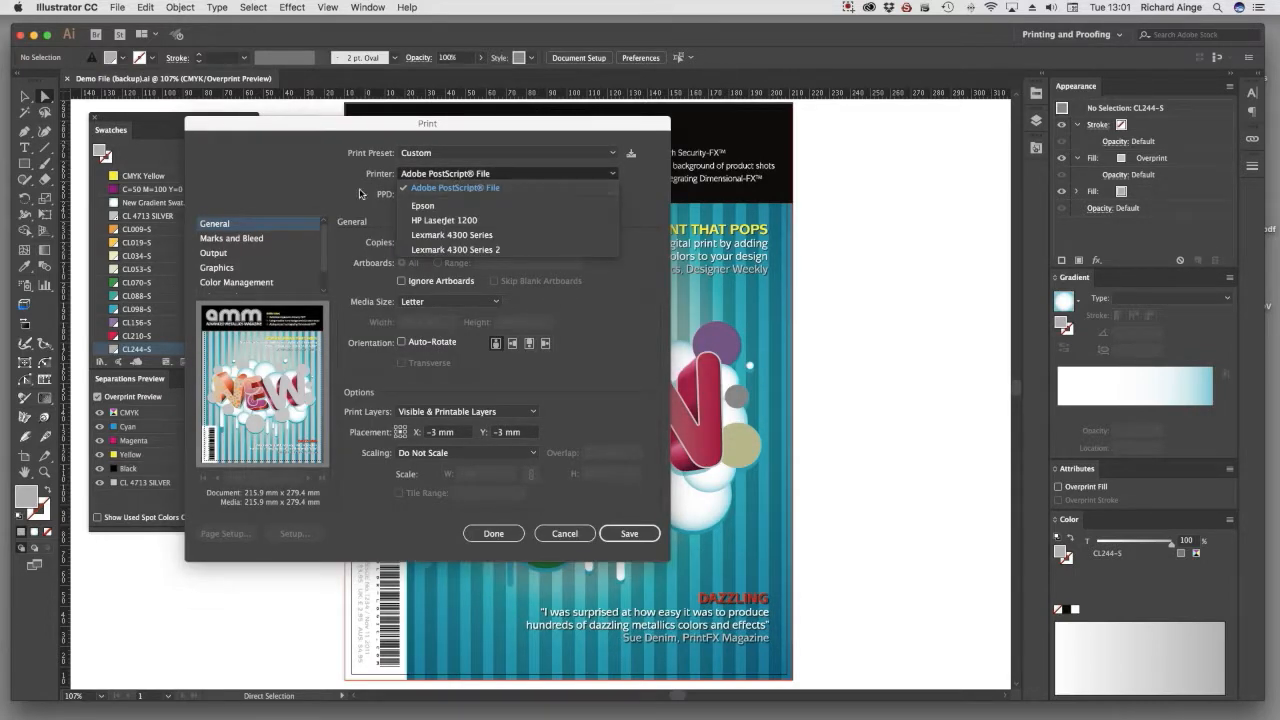
{"action": "left_click", "coordinate": [284, 191]}
{"action": "left_click_drag", "start_coordinate": [253, 132], "coordinate": [269, 168]}
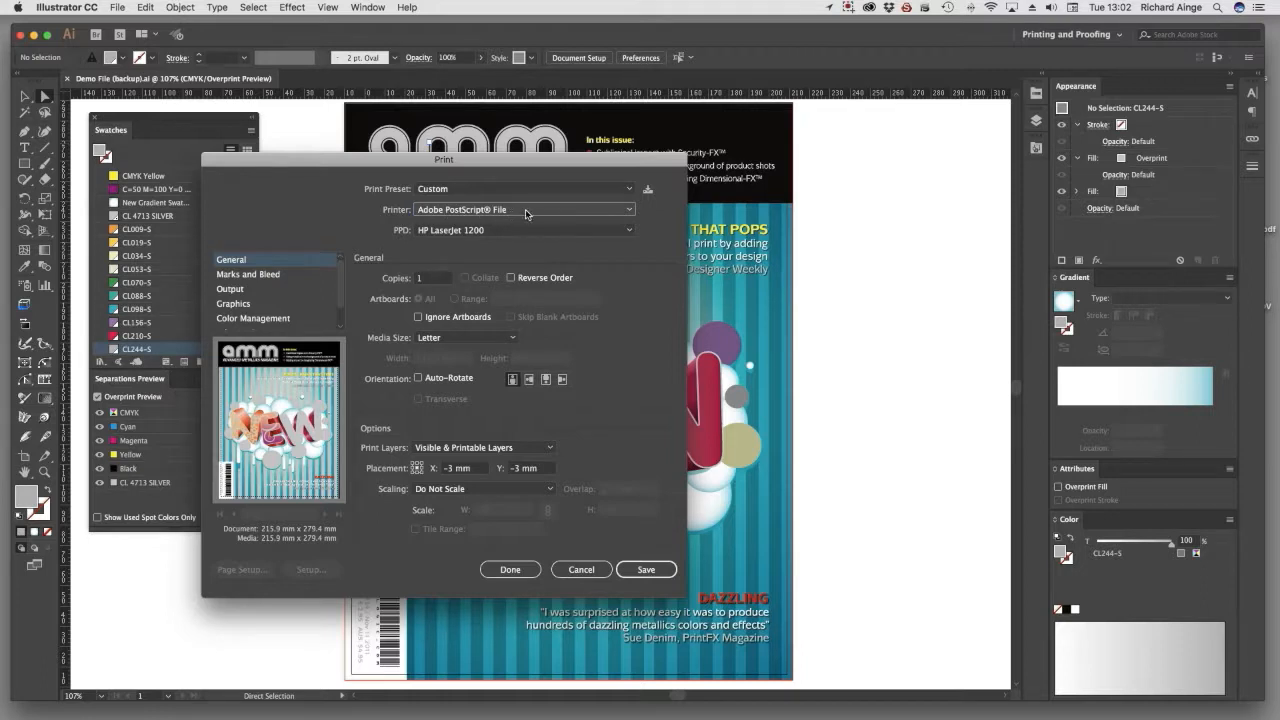
{"action": "left_click", "coordinate": [497, 231]}
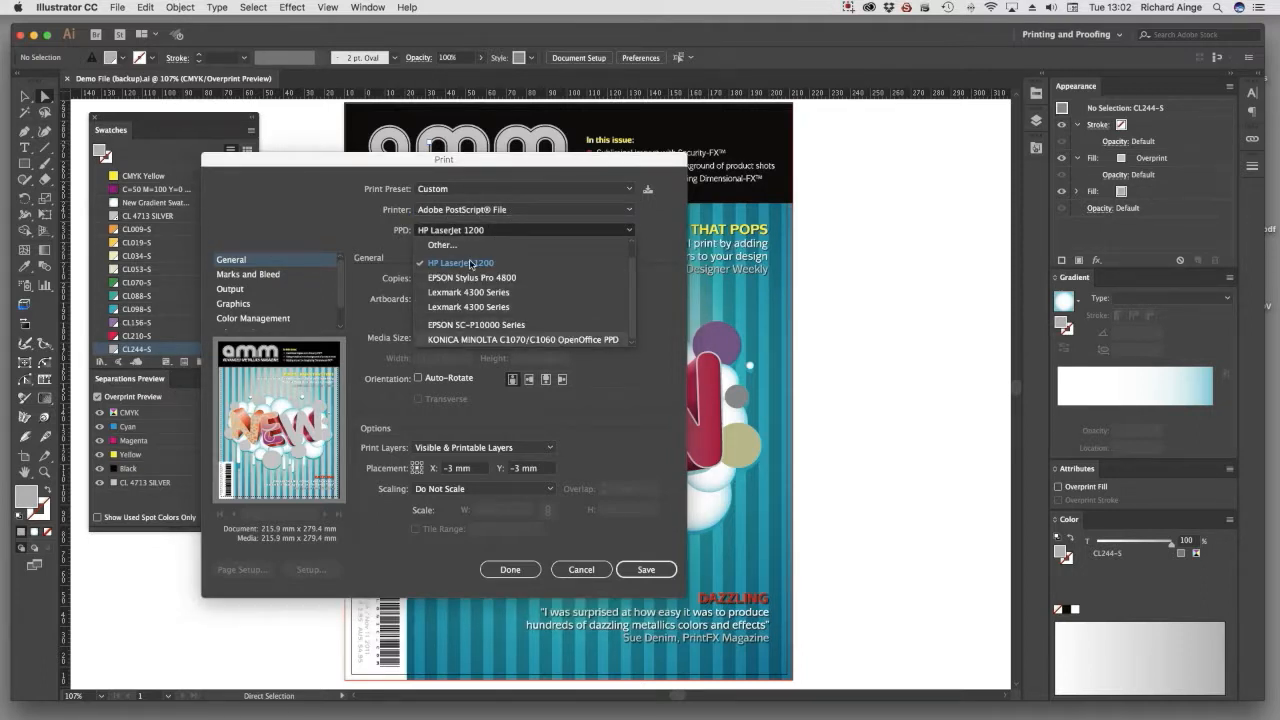
{"action": "left_click", "coordinate": [557, 340]}
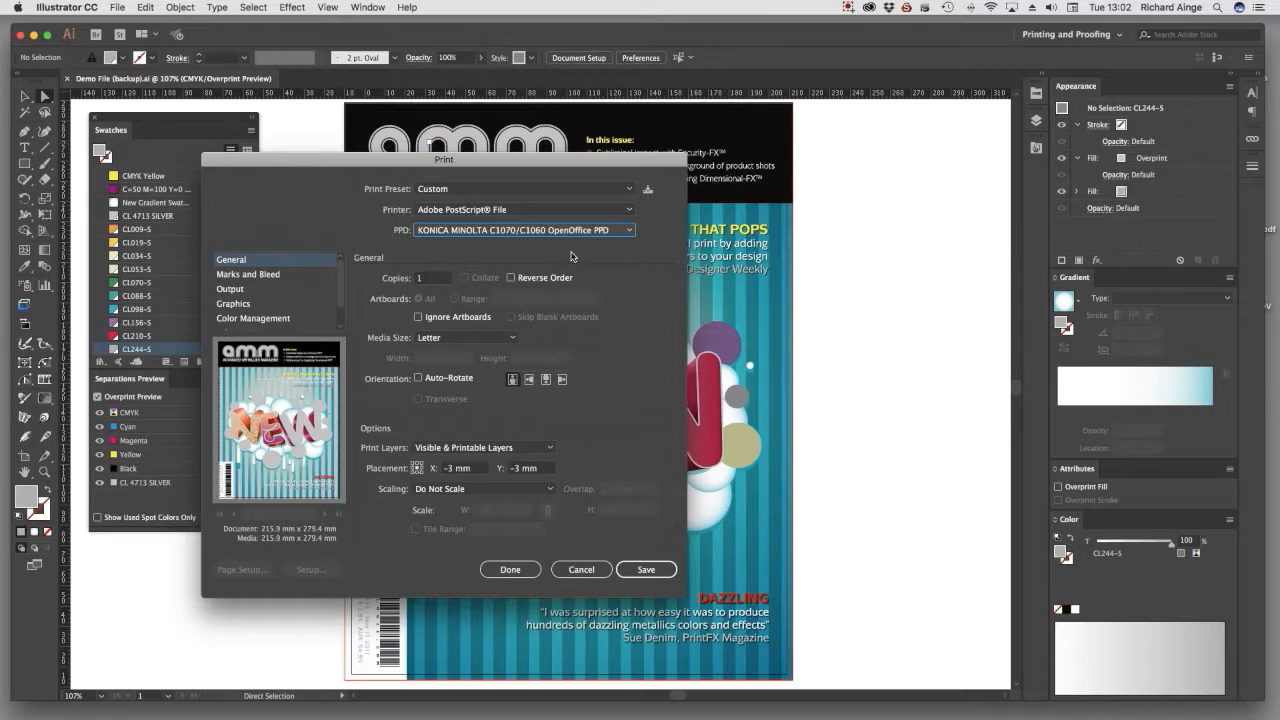
Set the print media size to SRA3 after trying SRA4 in the preview.
{"action": "left_click", "coordinate": [444, 338]}
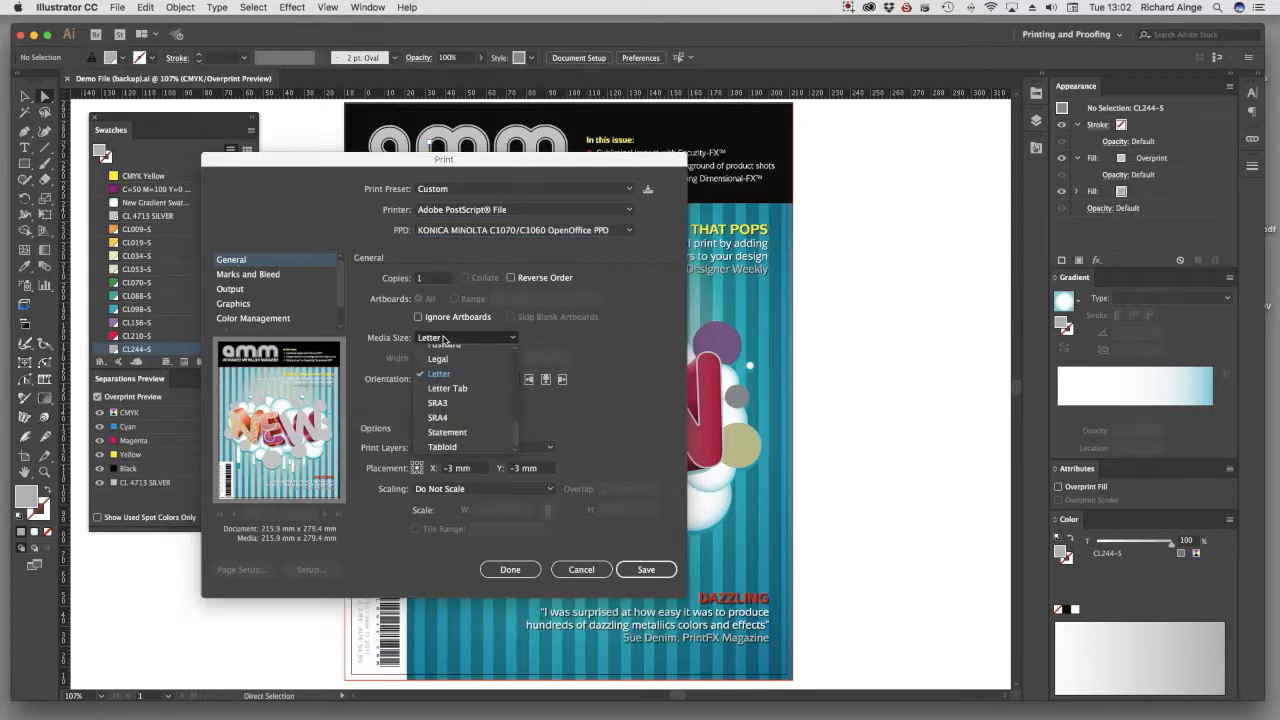
{"action": "left_click", "coordinate": [457, 403]}
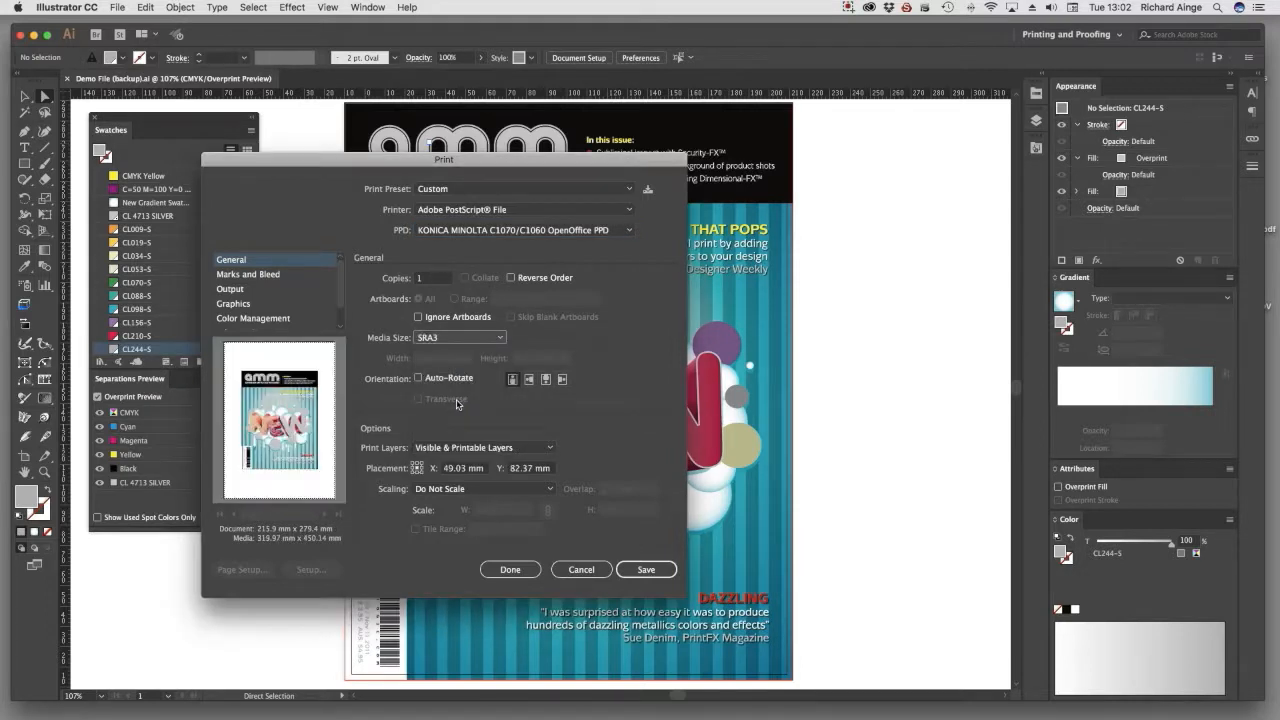
{"action": "left_click", "coordinate": [442, 340]}
{"action": "left_click", "coordinate": [461, 417]}
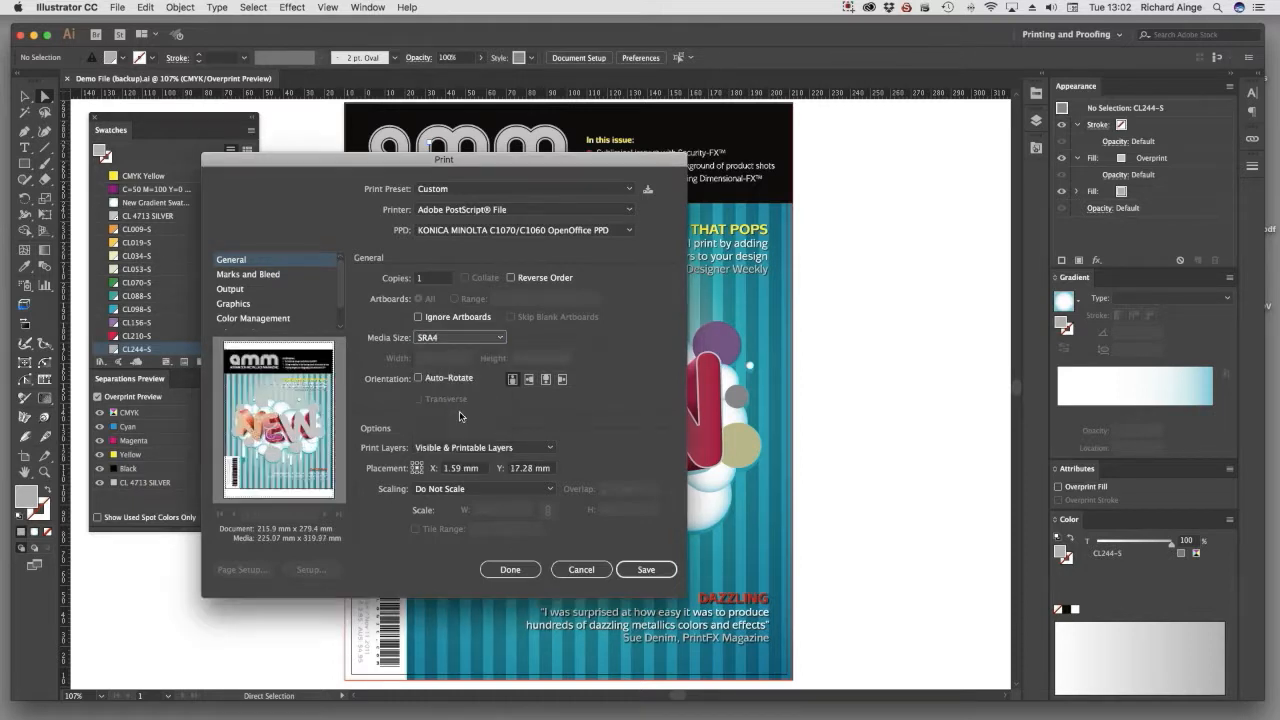
{"action": "left_click", "coordinate": [445, 341]}
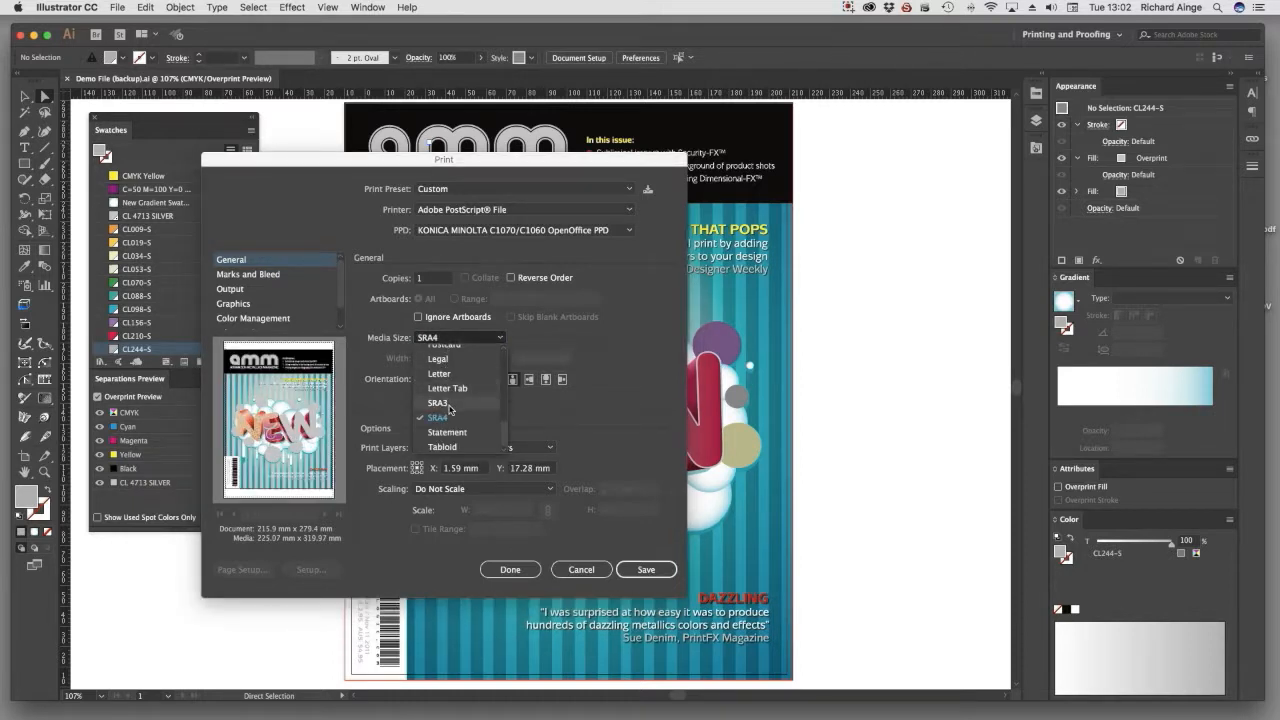
{"action": "left_click", "coordinate": [452, 408]}
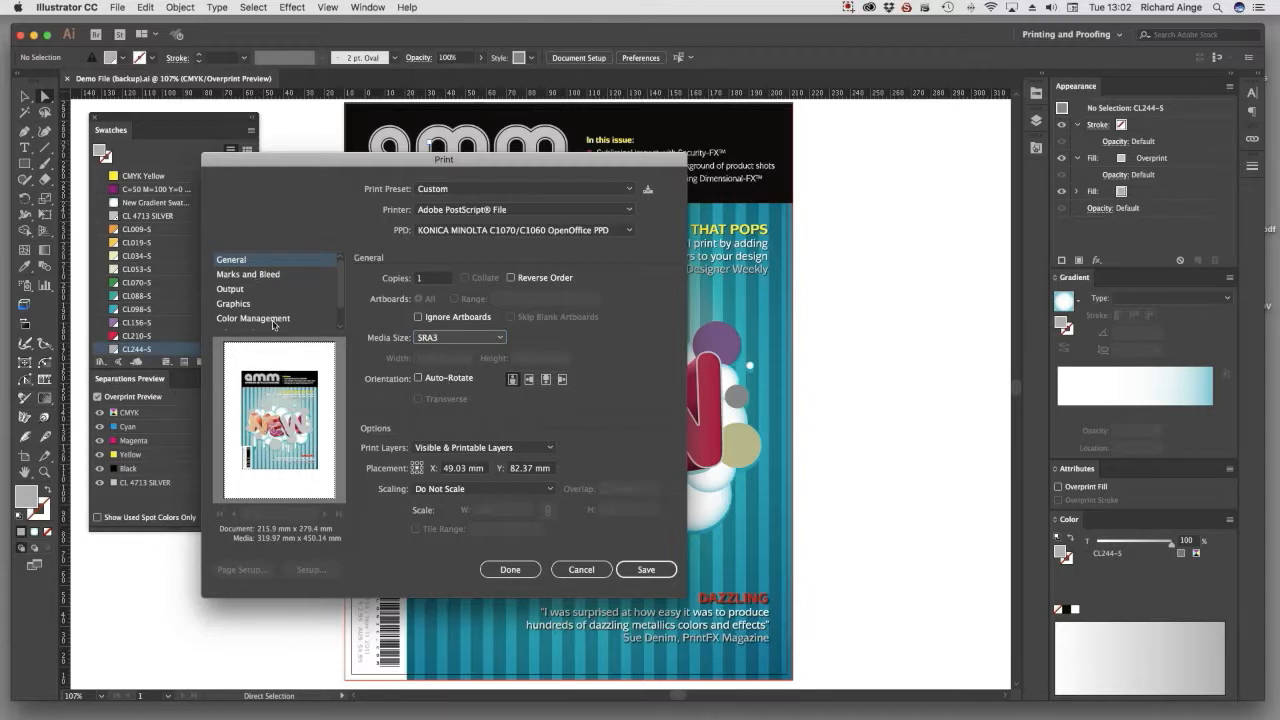
Include all printer's marks with the document bleed settings and use Separations (Host-Based) as the output mode.
{"action": "left_click", "coordinate": [247, 276]}
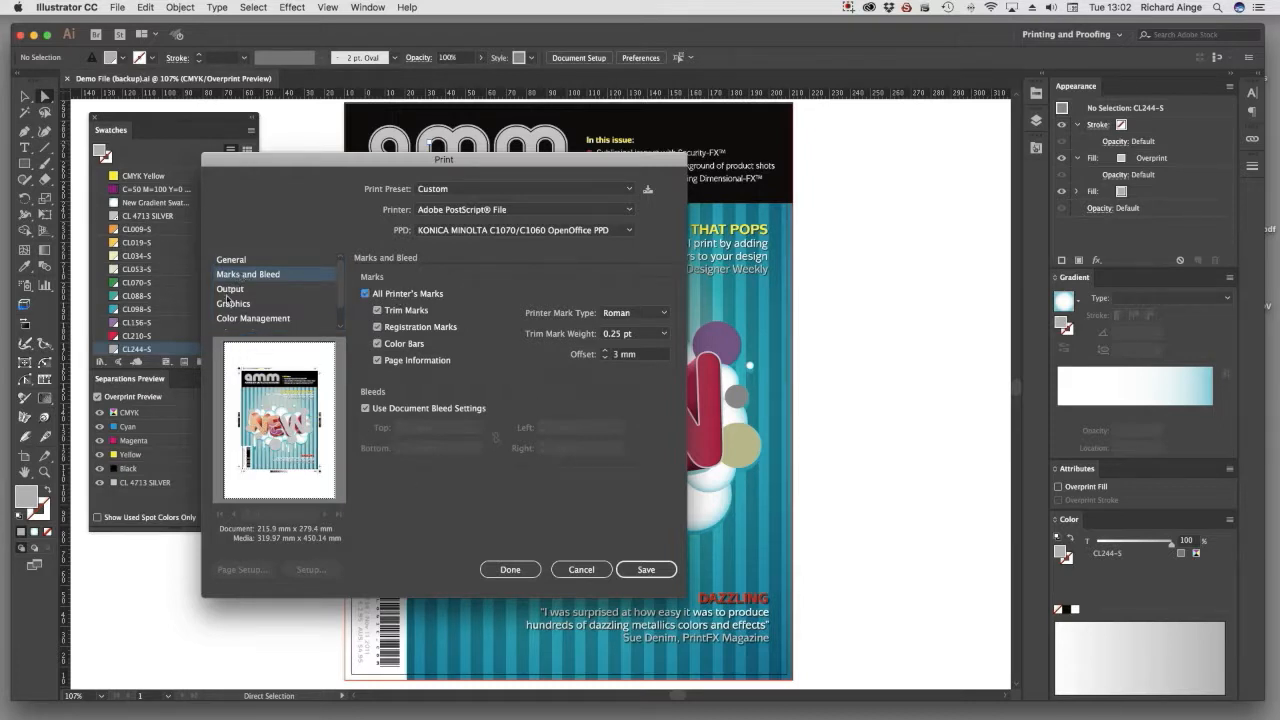
{"action": "left_click", "coordinate": [229, 289]}
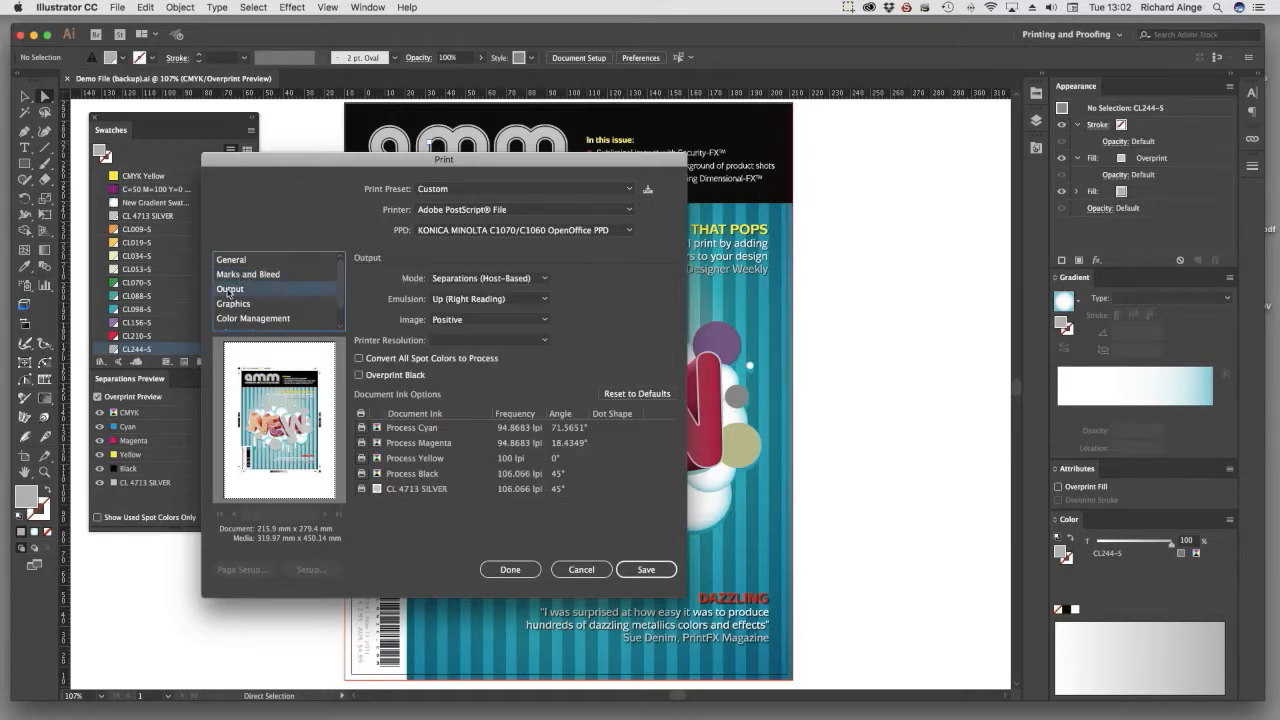
{"action": "left_click", "coordinate": [462, 280]}
{"action": "left_click", "coordinate": [476, 308]}
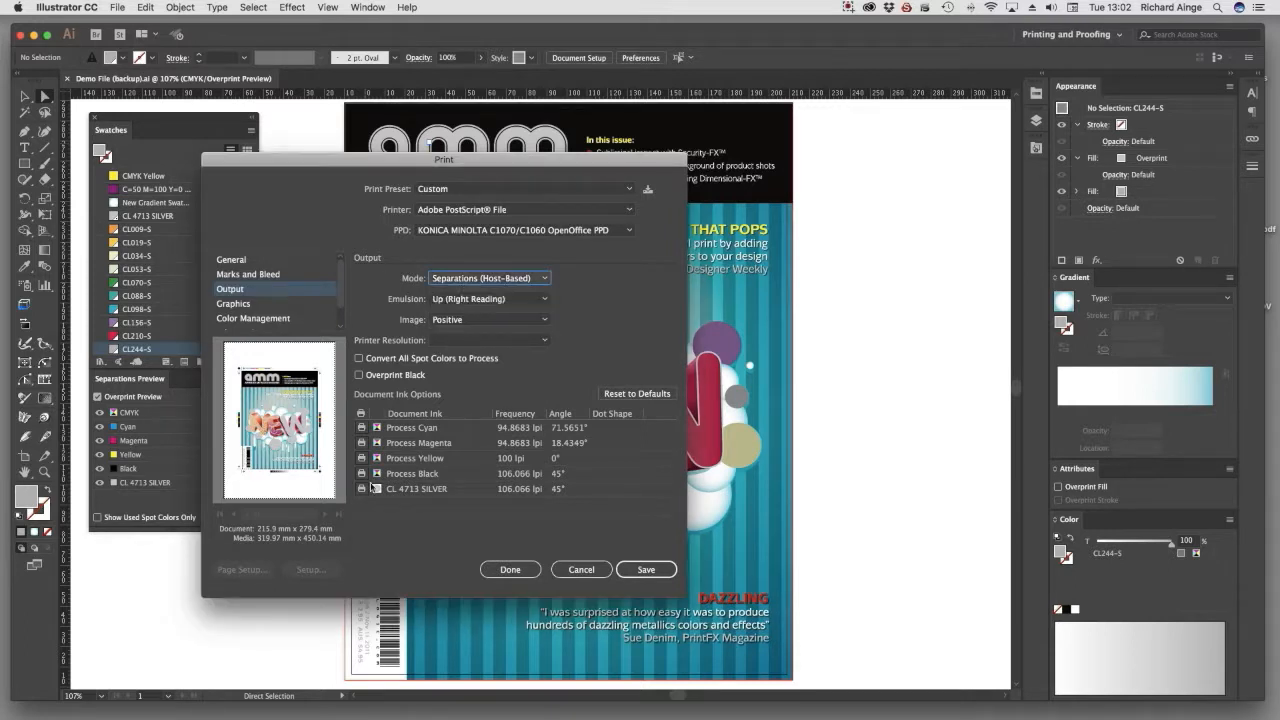
Exclude the four process inks so only CL 4713 SILVER prints, and save the PostScript file on the Desktop as Mag_Foil.ps.
{"action": "left_click", "coordinate": [362, 427]}
{"action": "left_click", "coordinate": [362, 442]}
{"action": "left_click", "coordinate": [362, 458]}
{"action": "left_click", "coordinate": [362, 473]}
{"action": "left_click", "coordinate": [634, 575]}
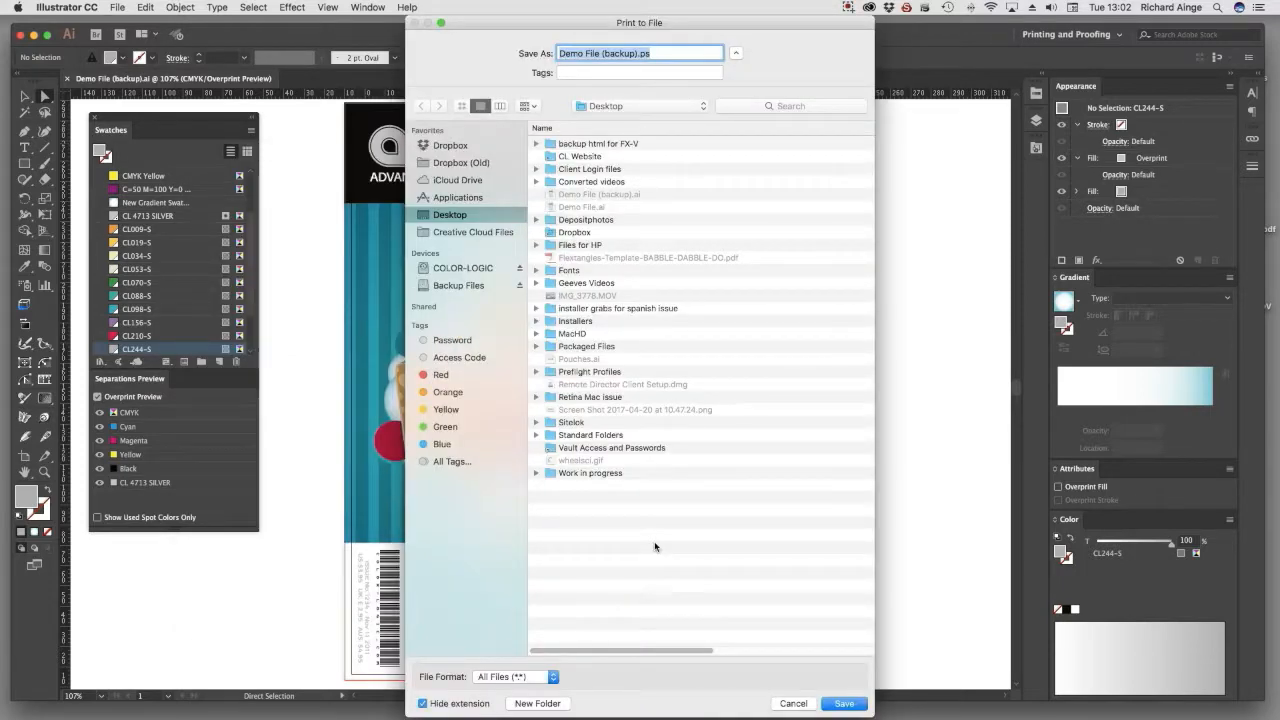
{"action": "type", "text": "Mag_F"}
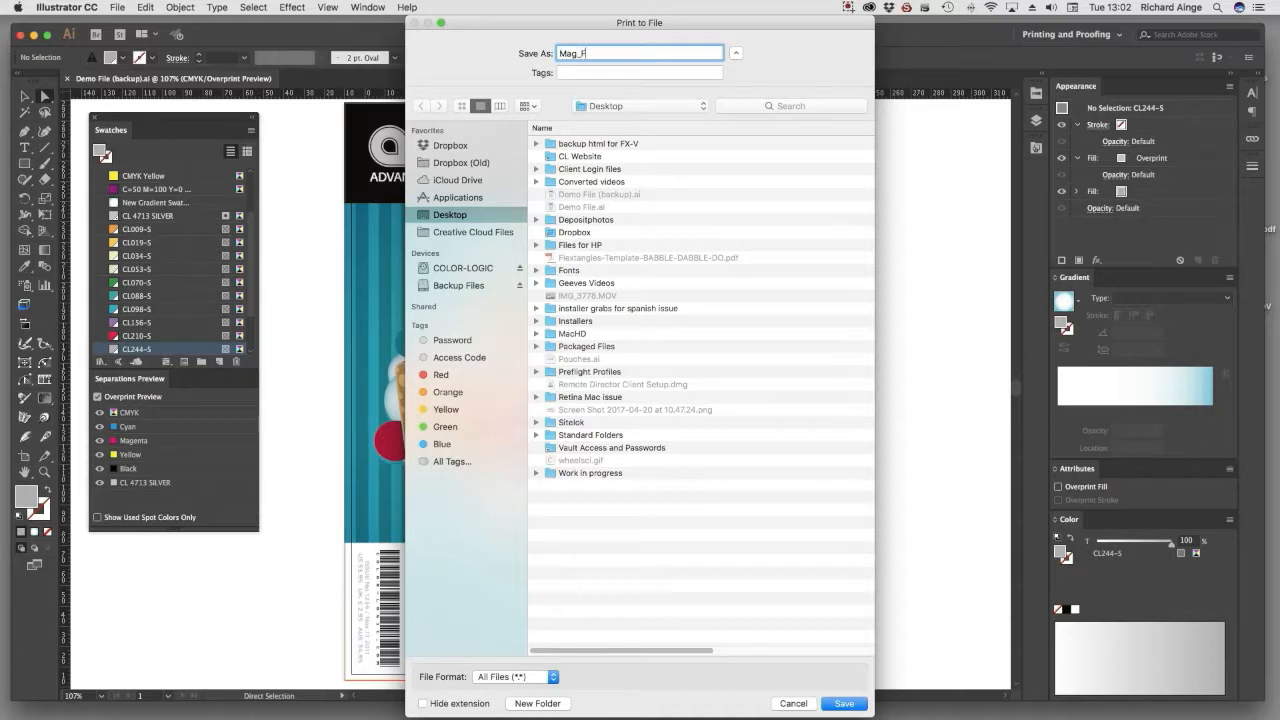
{"action": "type", "text": "oil.ps"}
{"action": "key", "text": "Return"}
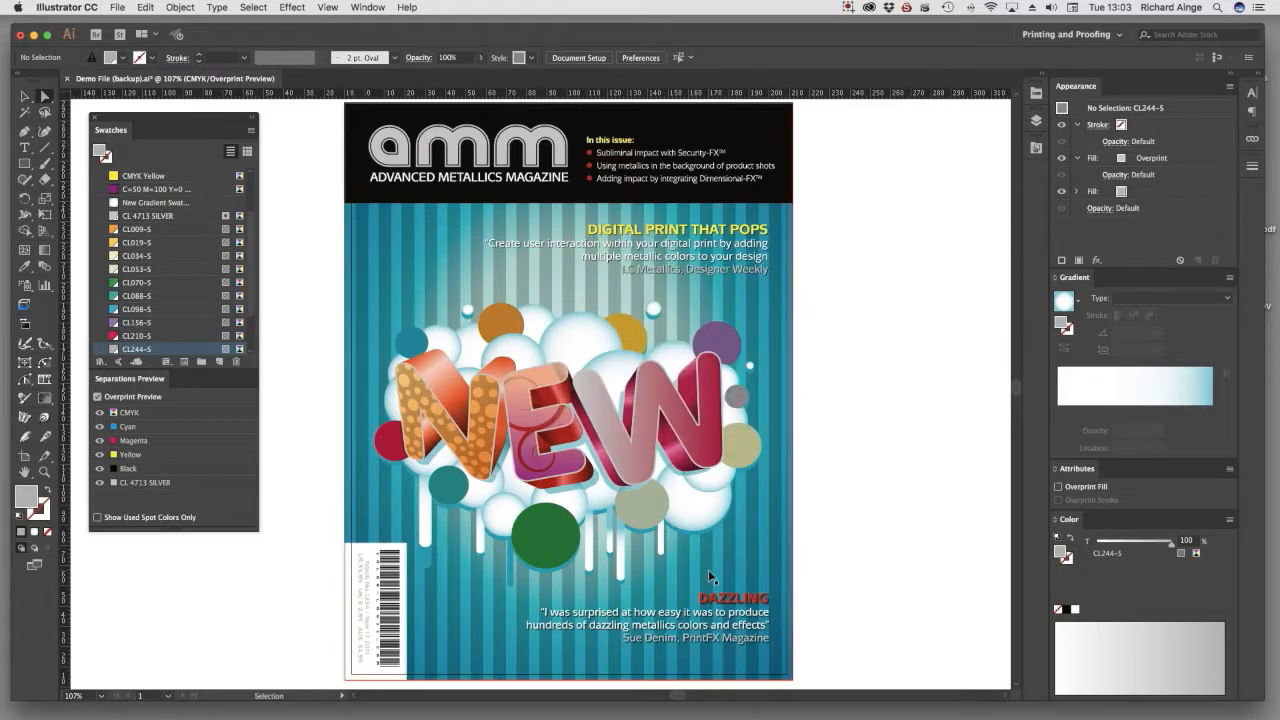
Print the four process separations without CL 4713 SILVER to a Desktop file named Mag_CMYK_Seps.
{"action": "key", "text": "super+p"}
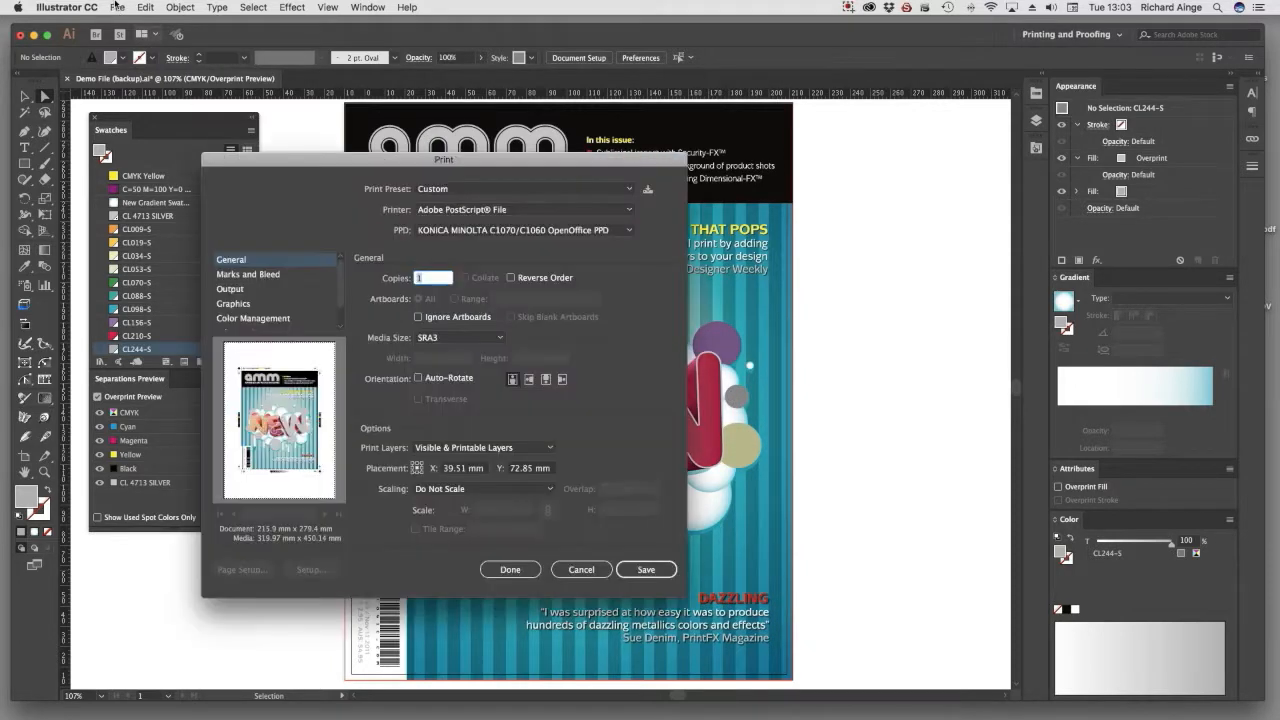
{"action": "left_click", "coordinate": [232, 289]}
{"action": "left_click", "coordinate": [362, 488]}
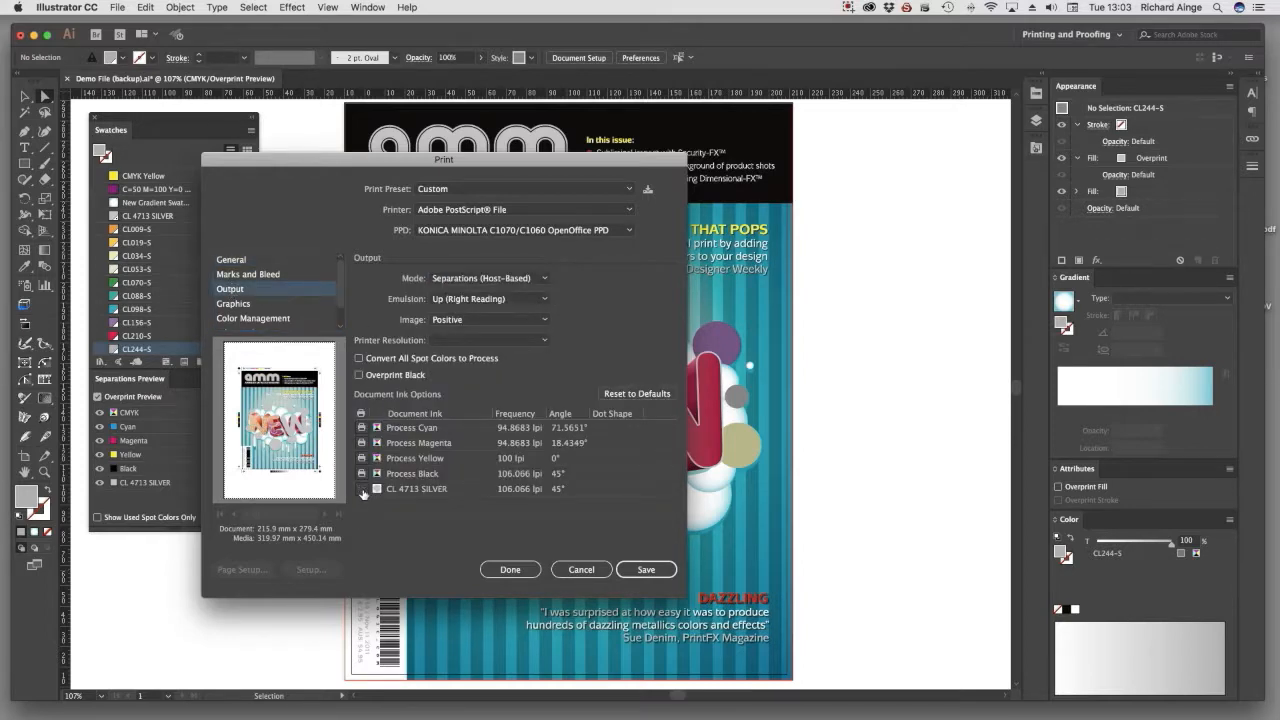
{"action": "left_click", "coordinate": [647, 571]}
{"action": "key", "text": "Right"}
{"action": "key", "text": "super+a"}
{"action": "type", "text": "Mag_CMYK_Seps"}
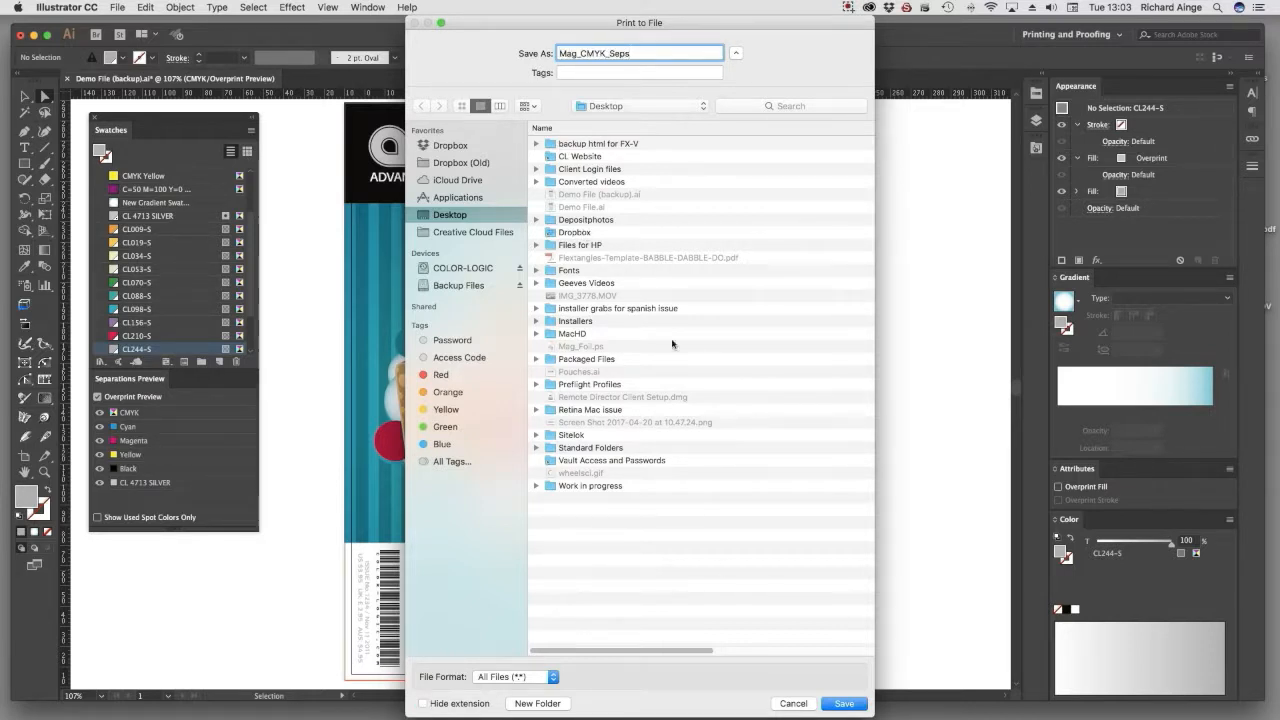
{"action": "left_click", "coordinate": [828, 703]}
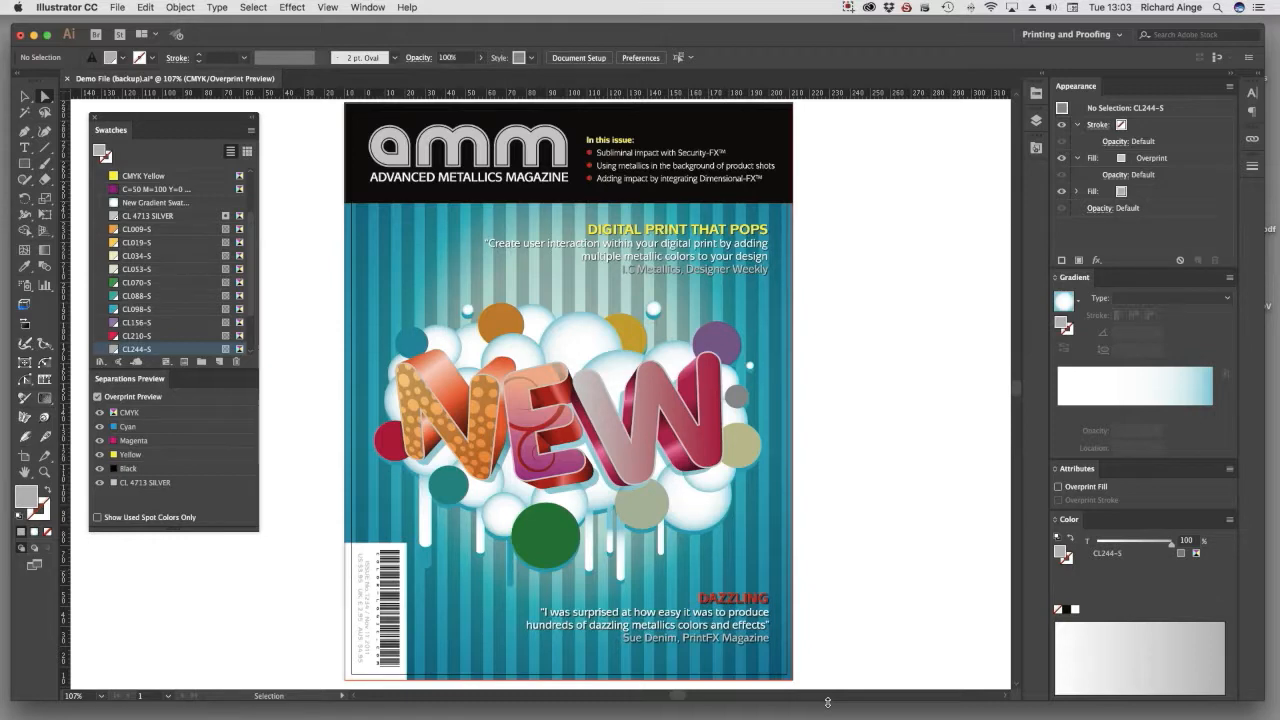
Switch to the Desktop, launch Acrobat Distiller and move its window clear of the two separation files.
{"action": "key", "text": "a"}
{"action": "left_click", "coordinate": [6, 76], "text": "alt"}
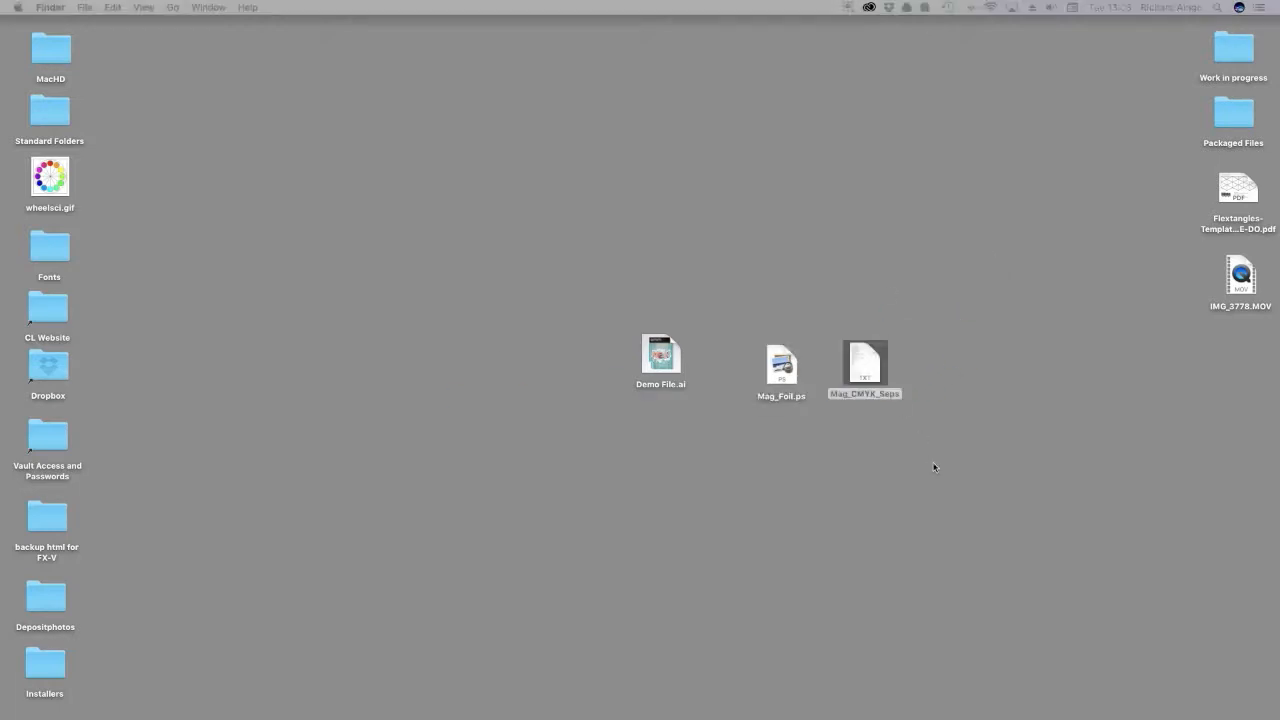
{"action": "mouse_move", "coordinate": [826, 706]}
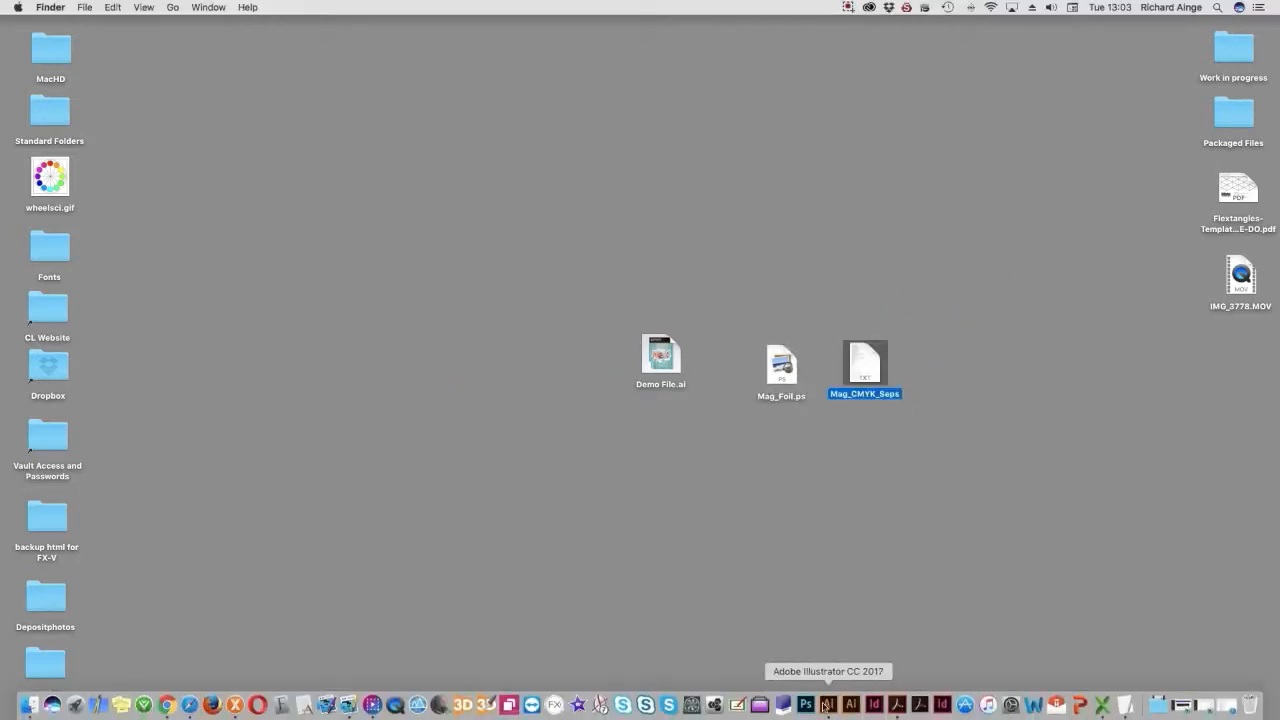
{"action": "left_click", "coordinate": [918, 705]}
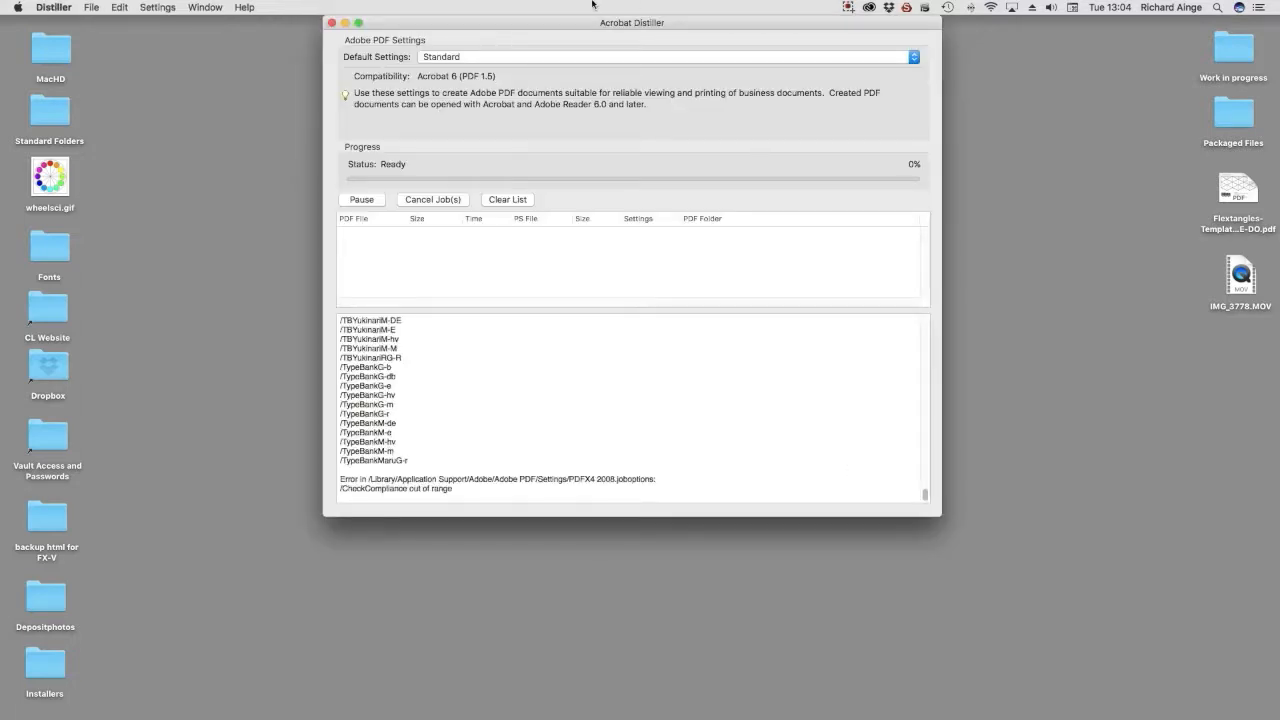
{"action": "left_click_drag", "start_coordinate": [680, 28], "coordinate": [488, 69]}
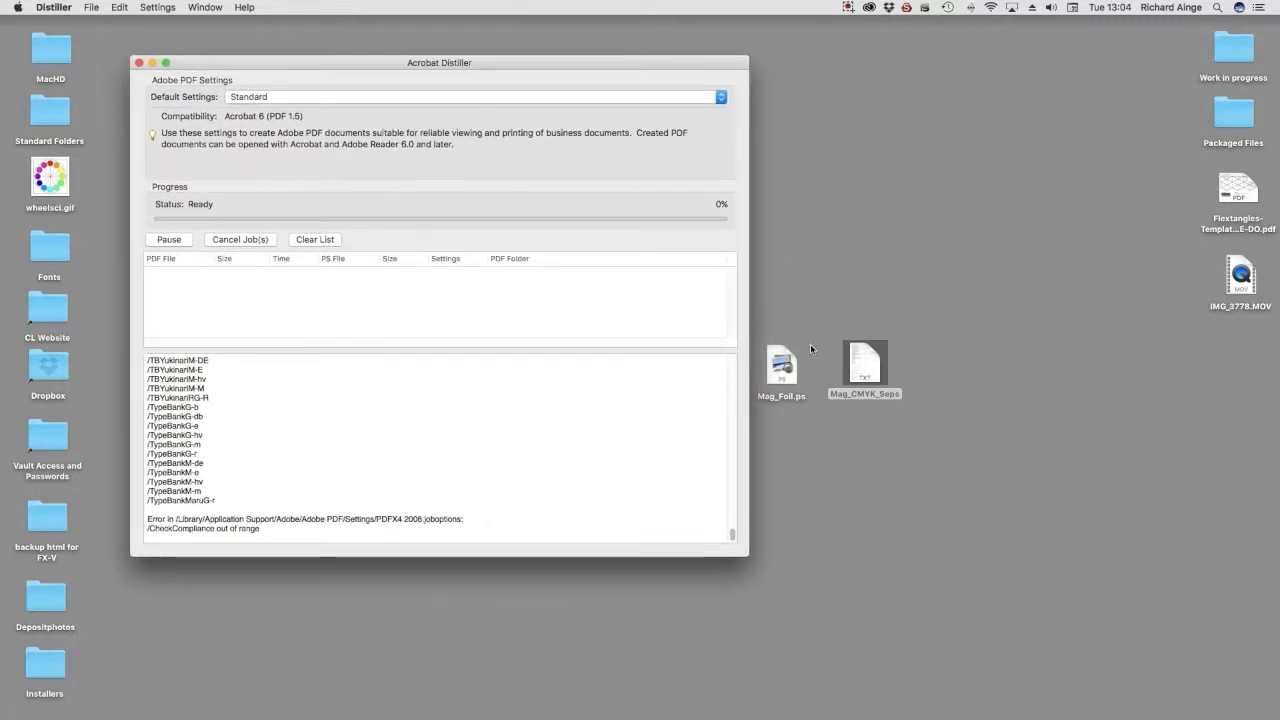
Distill Mag_Foil.ps and Mag_CMYK_Seps to PDF with the Standard settings.
{"action": "left_click_drag", "start_coordinate": [779, 307], "coordinate": [443, 429]}
{"action": "left_click", "coordinate": [1009, 510]}
{"action": "left_click", "coordinate": [939, 435]}
{"action": "left_click_drag", "start_coordinate": [1012, 430], "coordinate": [440, 443]}
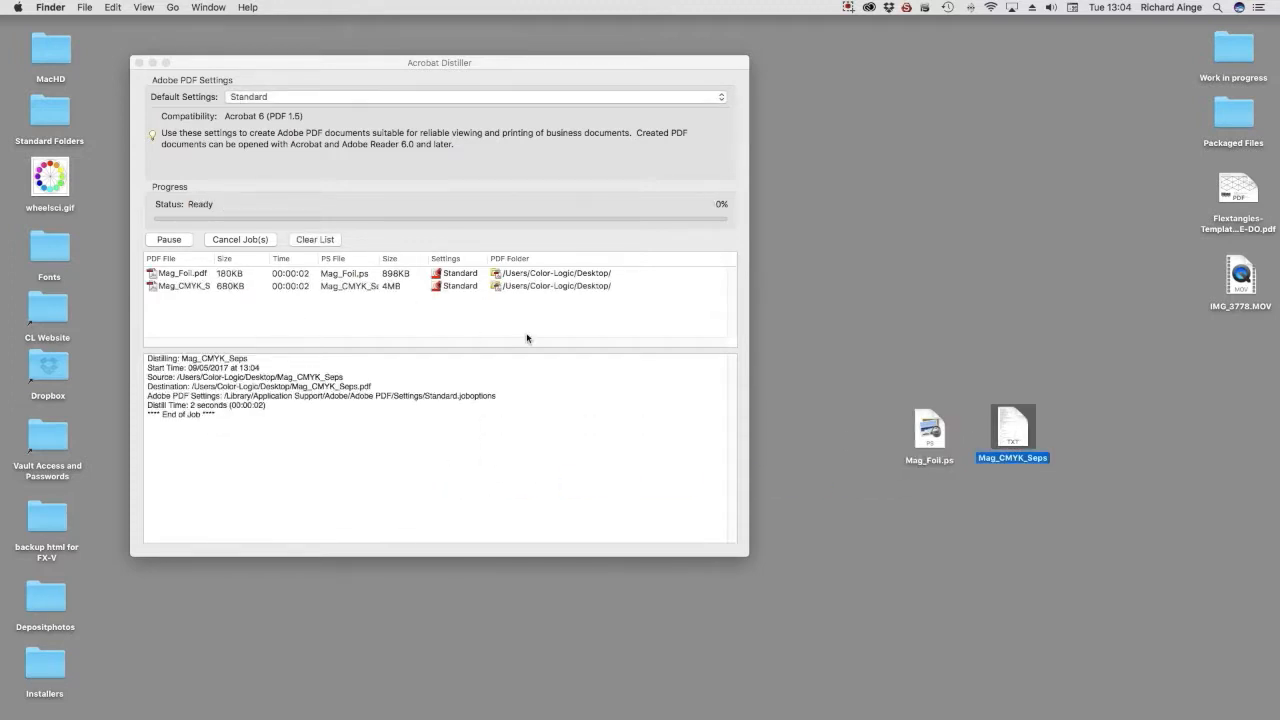
Move Mag_Foil.pdf and Mag_CMYK_Seps.pdf out from behind Distiller to free Desktop space beside the source files.
{"action": "left_click_drag", "start_coordinate": [480, 498], "coordinate": [1130, 393]}
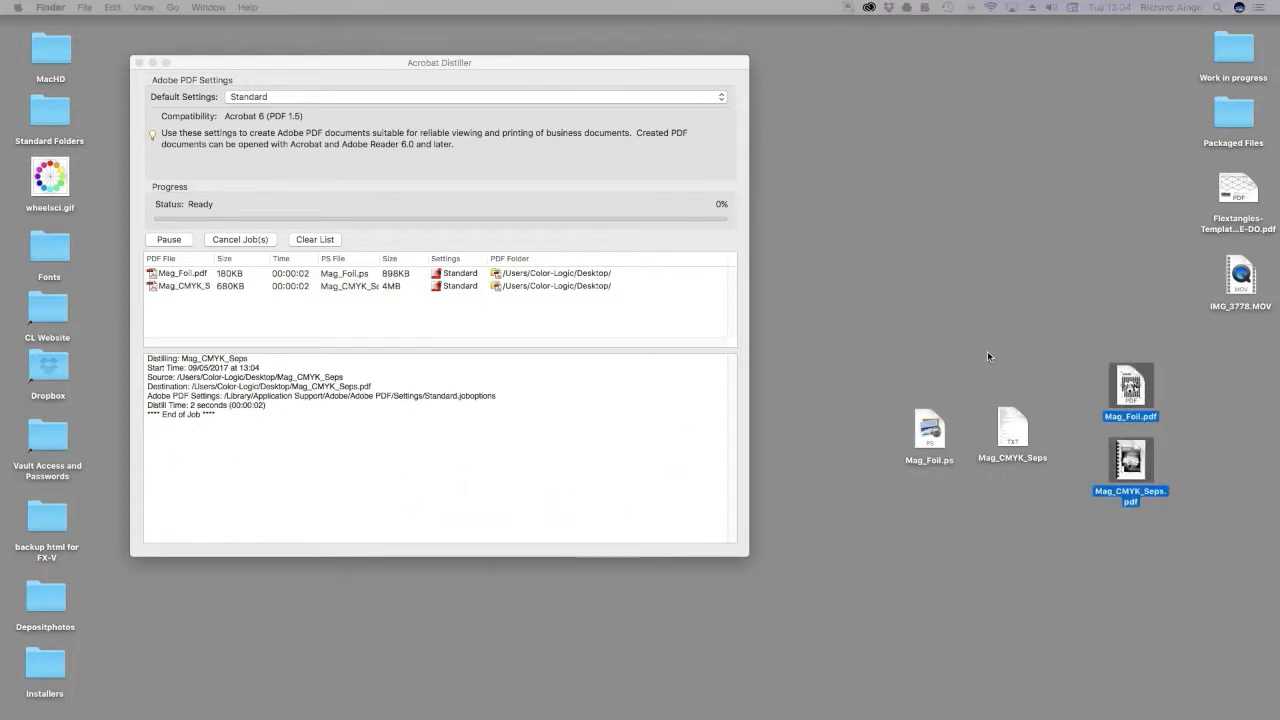
{"action": "left_click", "coordinate": [213, 425]}
{"action": "left_click", "coordinate": [1049, 608]}
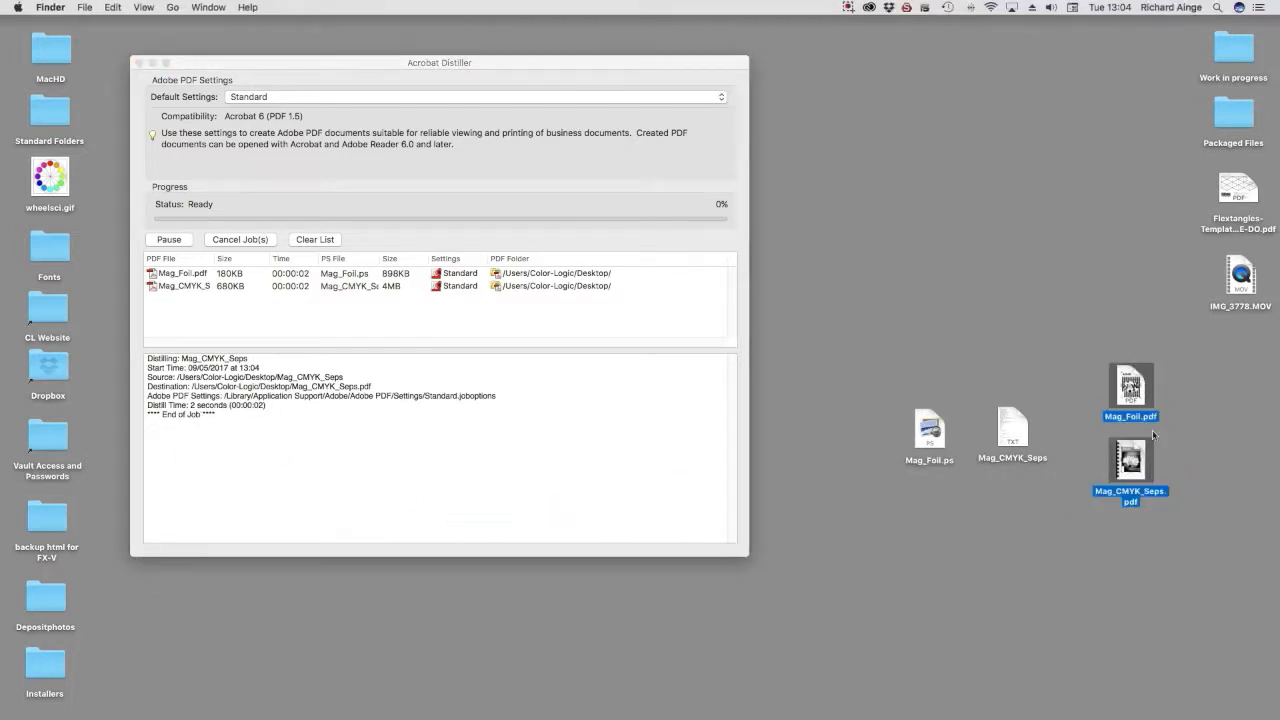
{"action": "left_click", "coordinate": [1228, 452]}
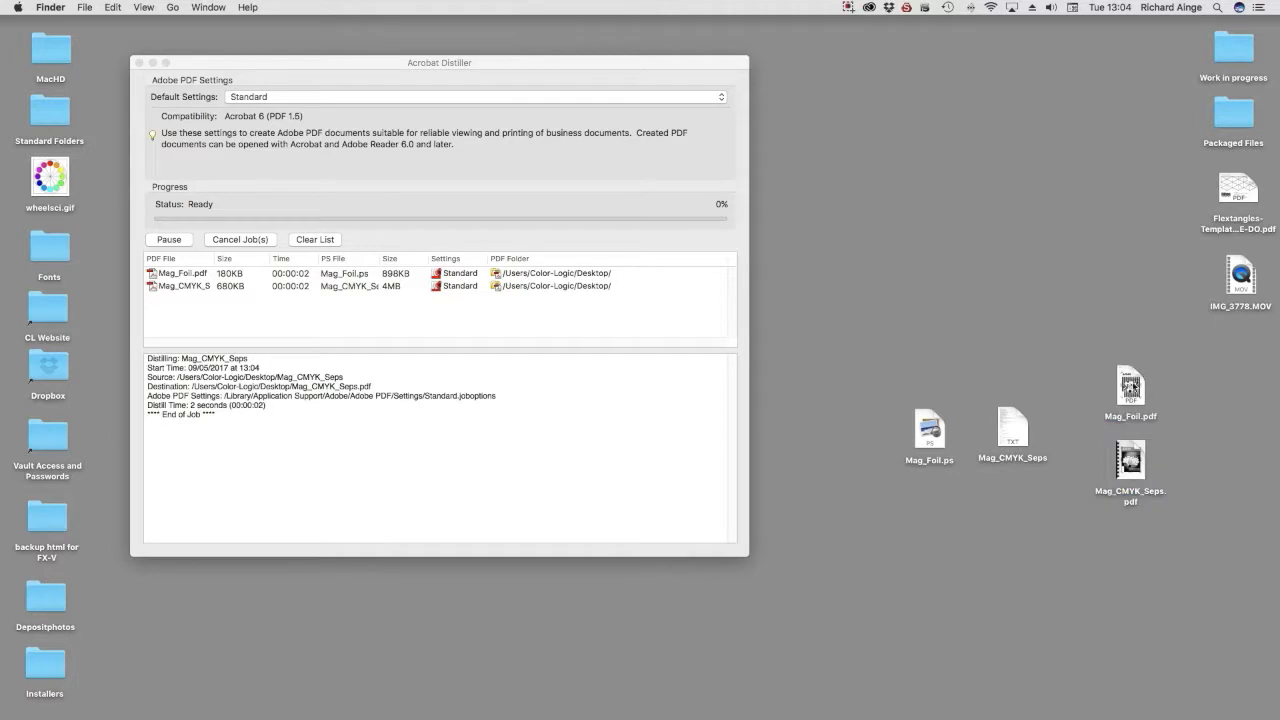
Open Mag_Foil.pdf in Acrobat and examine the silver separation across the whole page at 75% magnification.
{"action": "double_click", "coordinate": [1130, 388]}
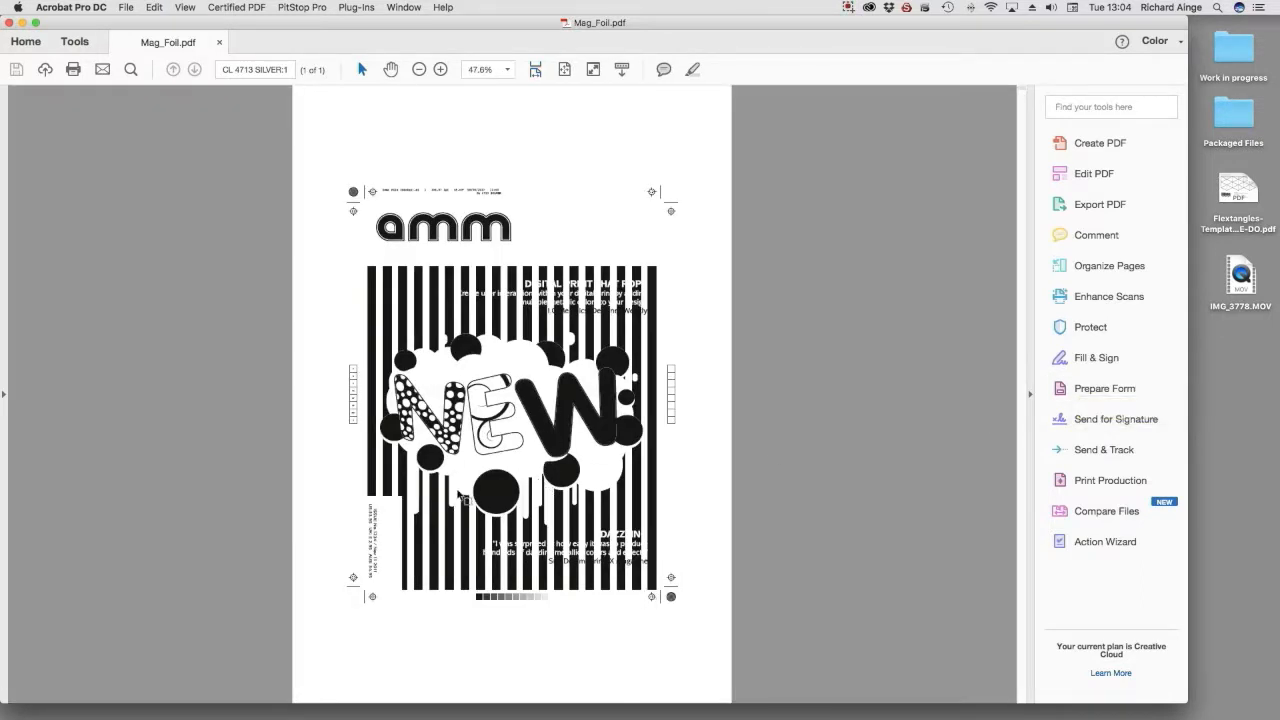
{"action": "key", "text": "space"}
{"action": "key", "text": "super+plus"}
{"action": "key", "text": "super+plus"}
{"action": "key", "text": "super+plus"}
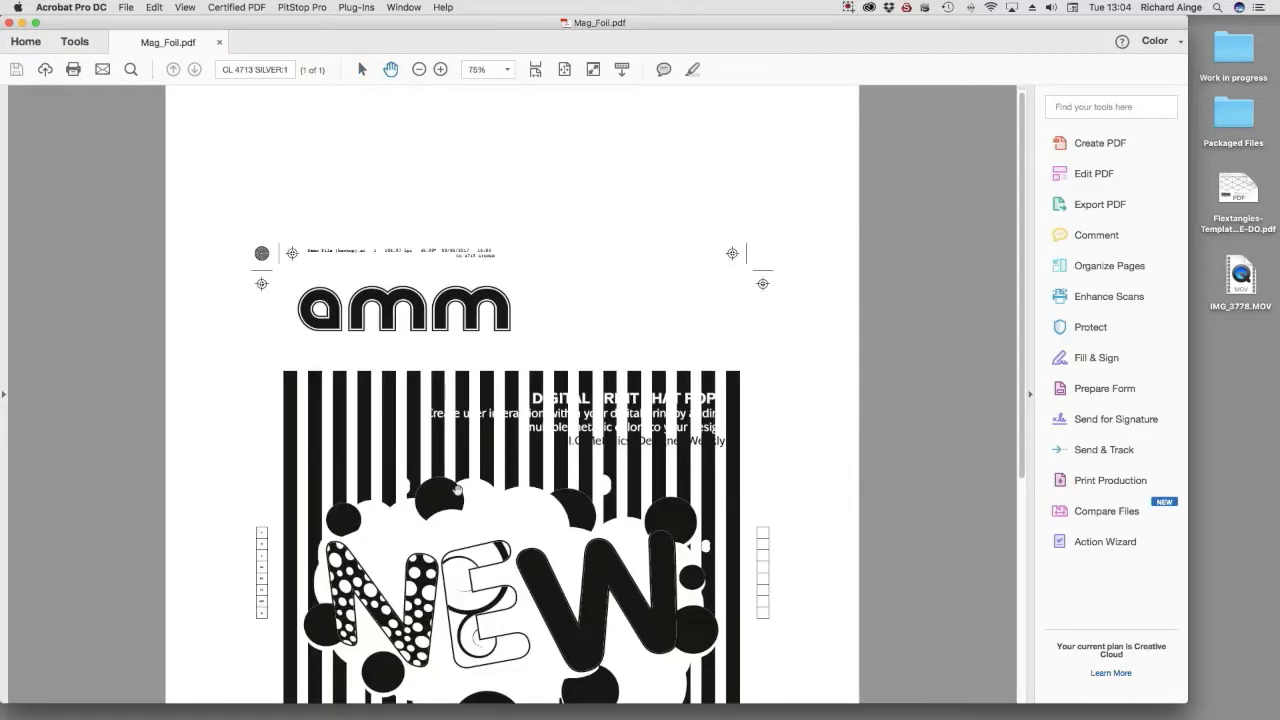
{"action": "scroll", "coordinate": [456, 488], "scroll_direction": "down", "scroll_amount": 8}
{"action": "scroll", "coordinate": [540, 440], "scroll_direction": "up", "scroll_amount": 4}
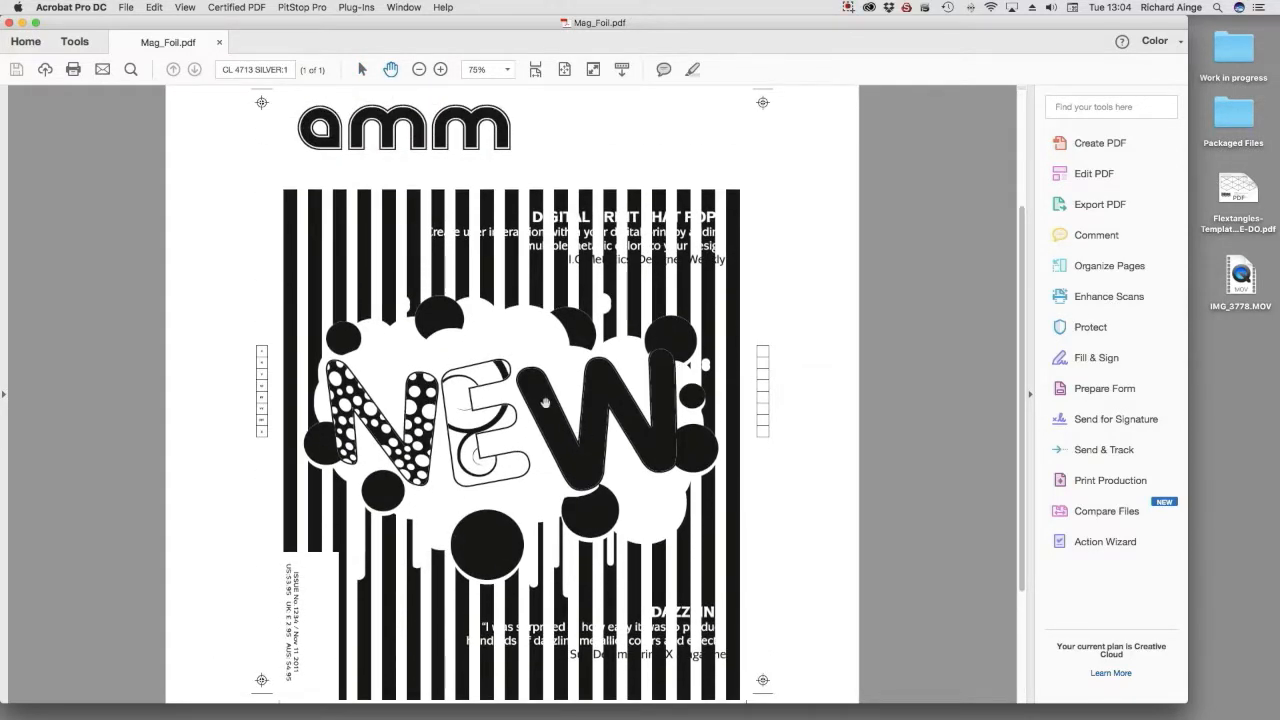
{"action": "scroll", "coordinate": [639, 418], "scroll_direction": "down", "scroll_amount": 2}
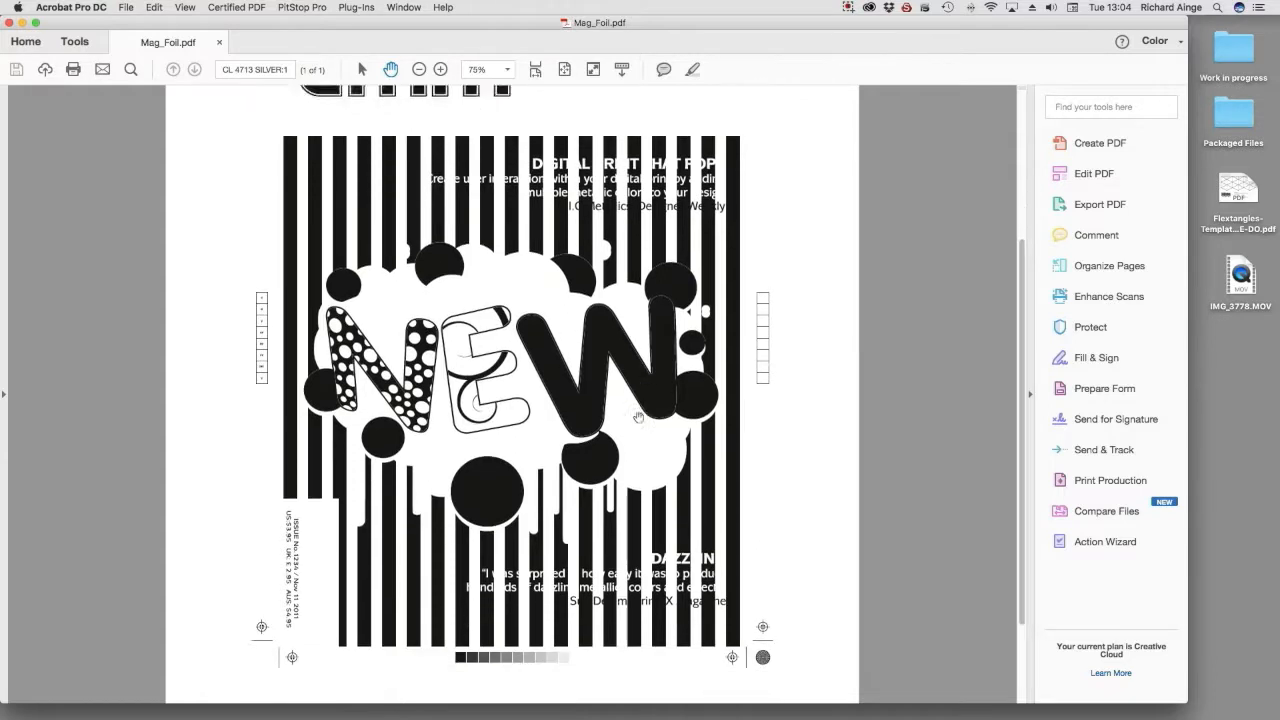
{"action": "scroll", "coordinate": [637, 416], "scroll_direction": "up", "scroll_amount": 5}
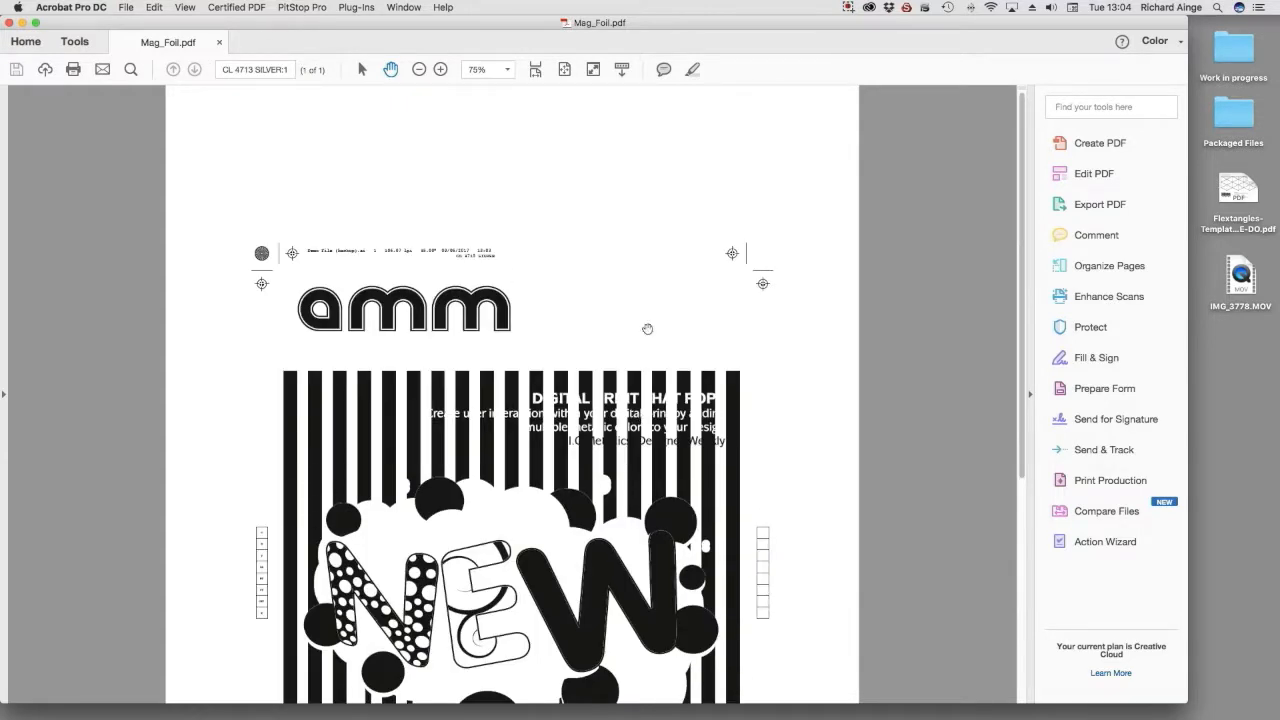
Review the silver separation in Mag_Foil.pdf from the masthead to the foot of the page and minimize the document.
{"action": "scroll", "coordinate": [677, 332], "scroll_direction": "down", "scroll_amount": 3}
{"action": "scroll", "coordinate": [677, 332], "scroll_direction": "down", "scroll_amount": 2}
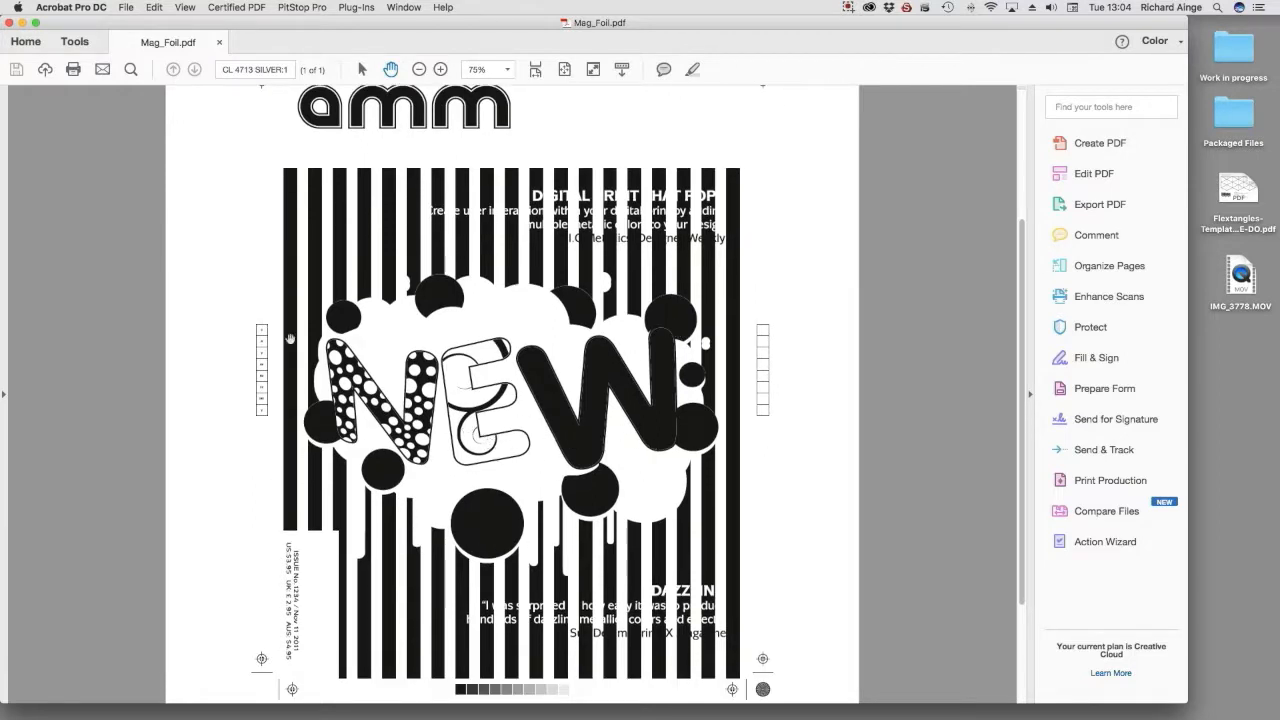
{"action": "scroll", "coordinate": [596, 308], "scroll_direction": "up", "scroll_amount": 4}
{"action": "scroll", "coordinate": [596, 308], "scroll_direction": "down", "scroll_amount": 1}
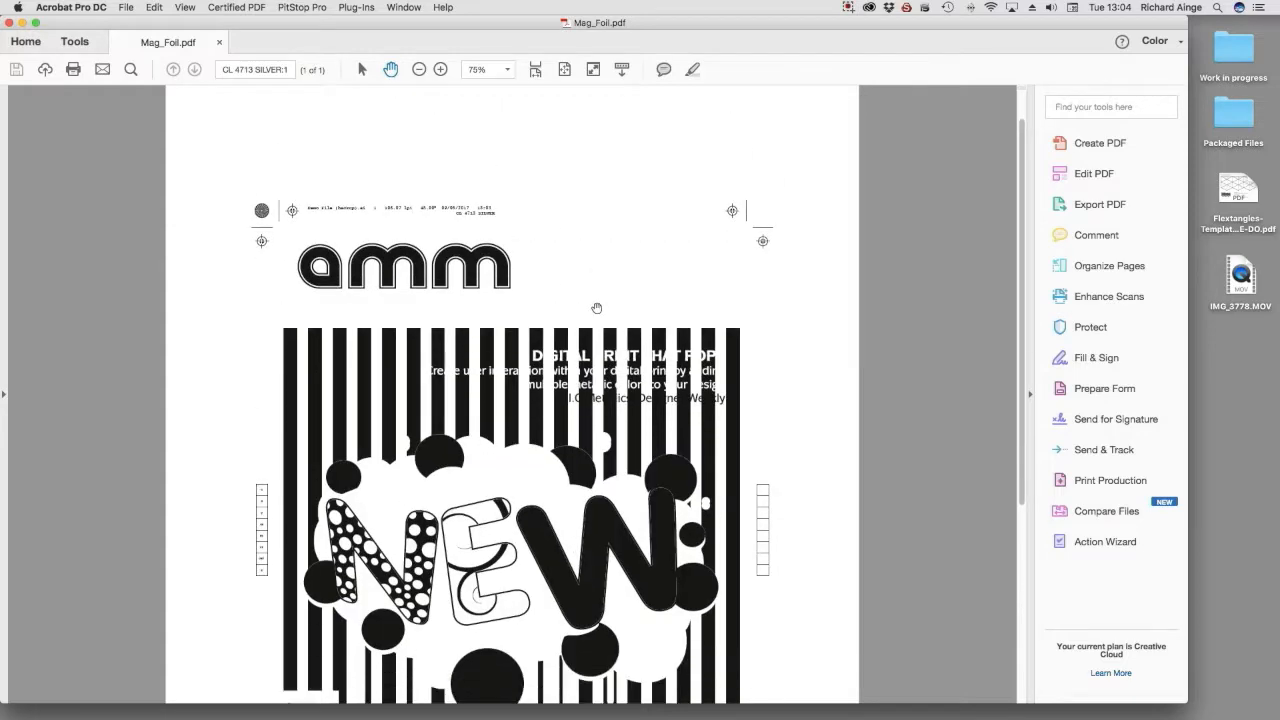
{"action": "left_click", "coordinate": [22, 22]}
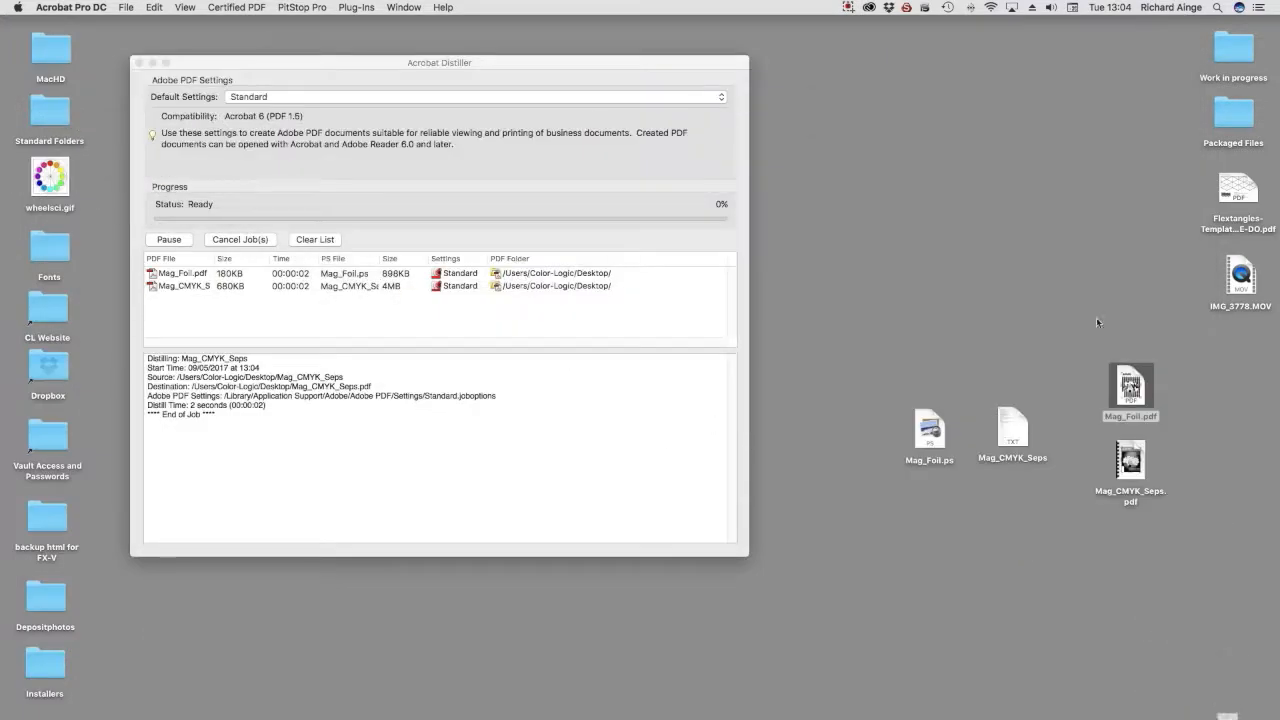
Open Mag_CMYK_Seps.pdf with the whole page in view and inspect its separations from Cyan through to Black.
{"action": "left_click", "coordinate": [1130, 458]}
{"action": "double_click", "coordinate": [1130, 458]}
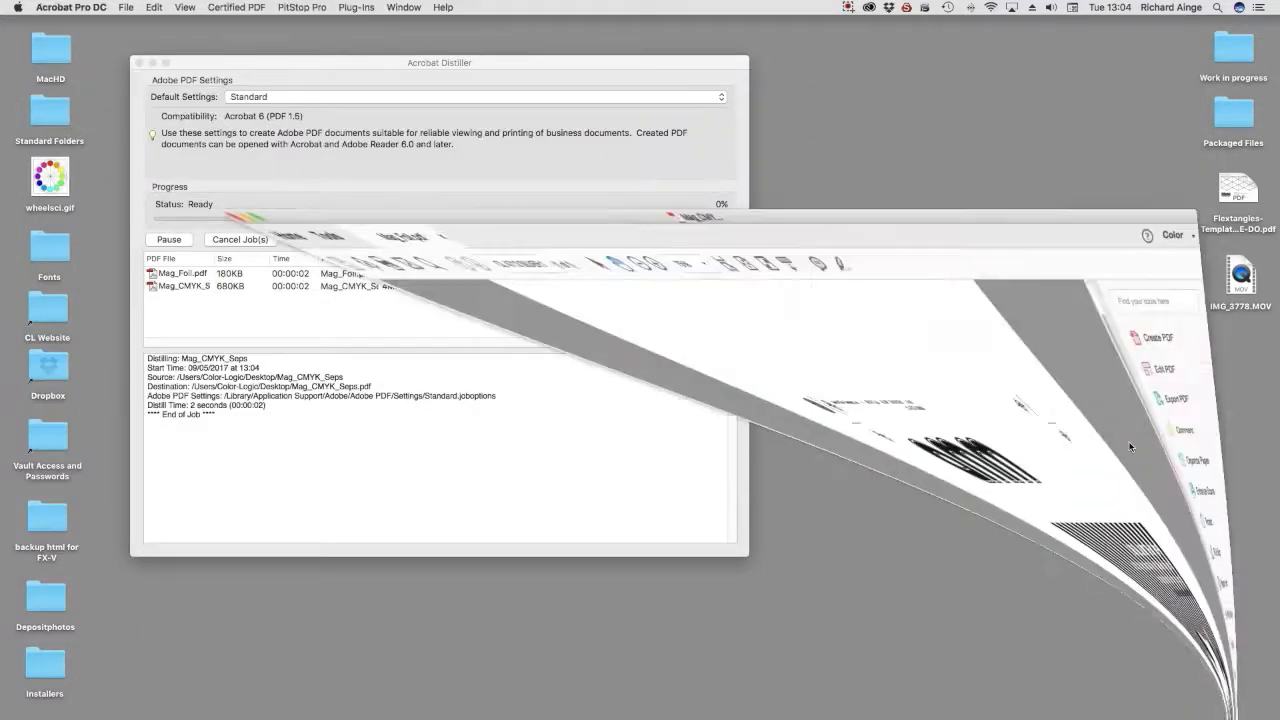
{"action": "key", "text": "super+0"}
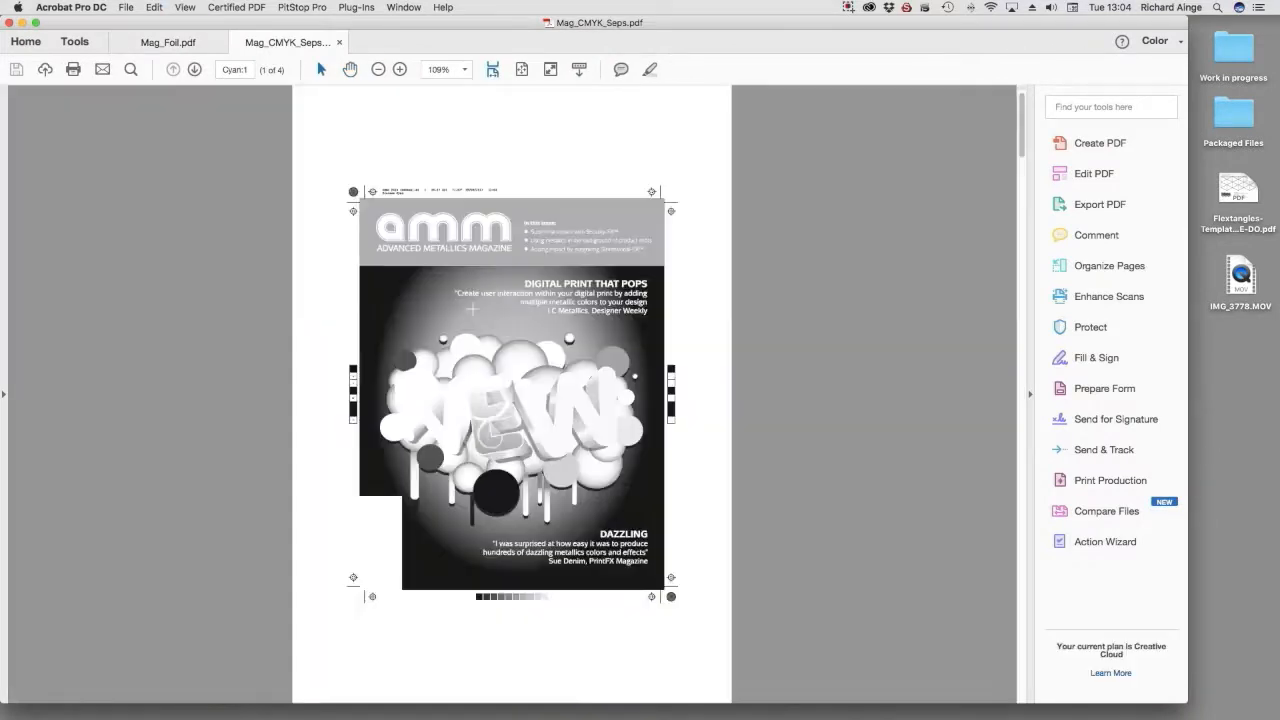
{"action": "left_click", "coordinate": [194, 69]}
{"action": "left_click", "coordinate": [194, 69]}
{"action": "left_click", "coordinate": [194, 70]}
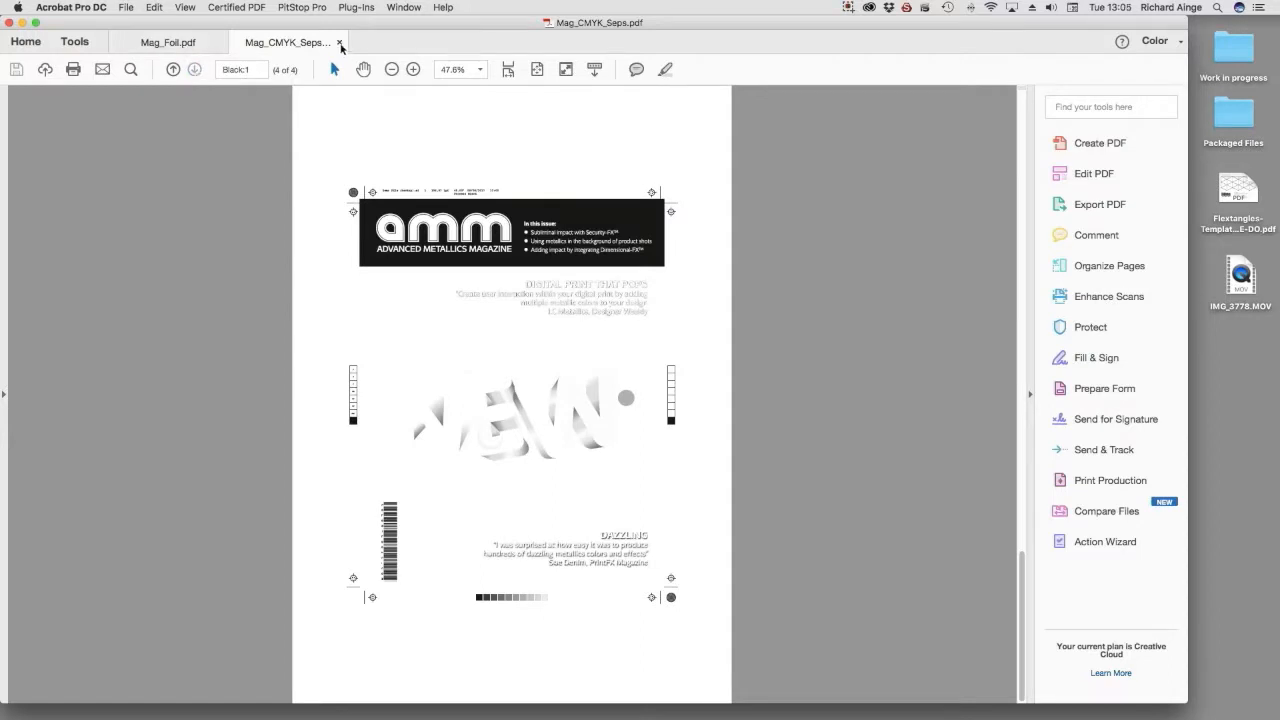
Close Mag_CMYK_Seps.pdf and Mag_Foil.pdf and return to the Desktop.
{"action": "left_click", "coordinate": [340, 44]}
{"action": "left_click", "coordinate": [222, 42]}
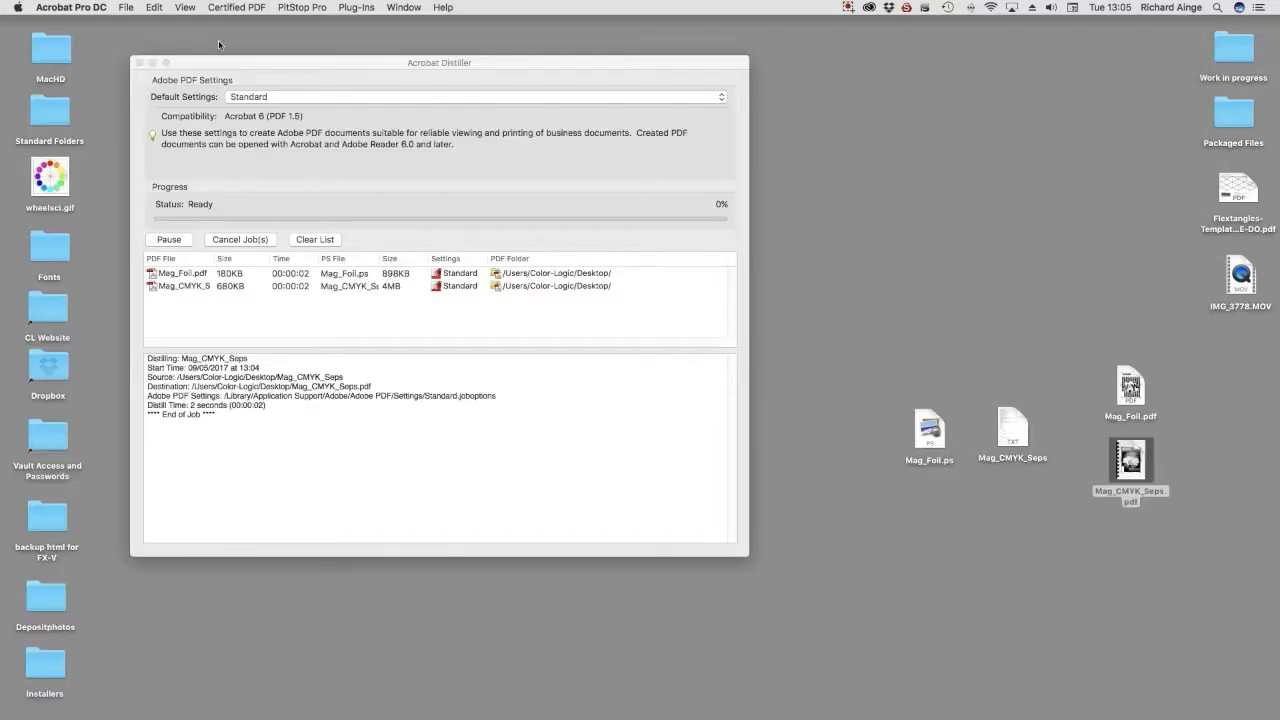
{"action": "left_click", "coordinate": [508, 491]}
{"action": "left_click", "coordinate": [857, 451]}
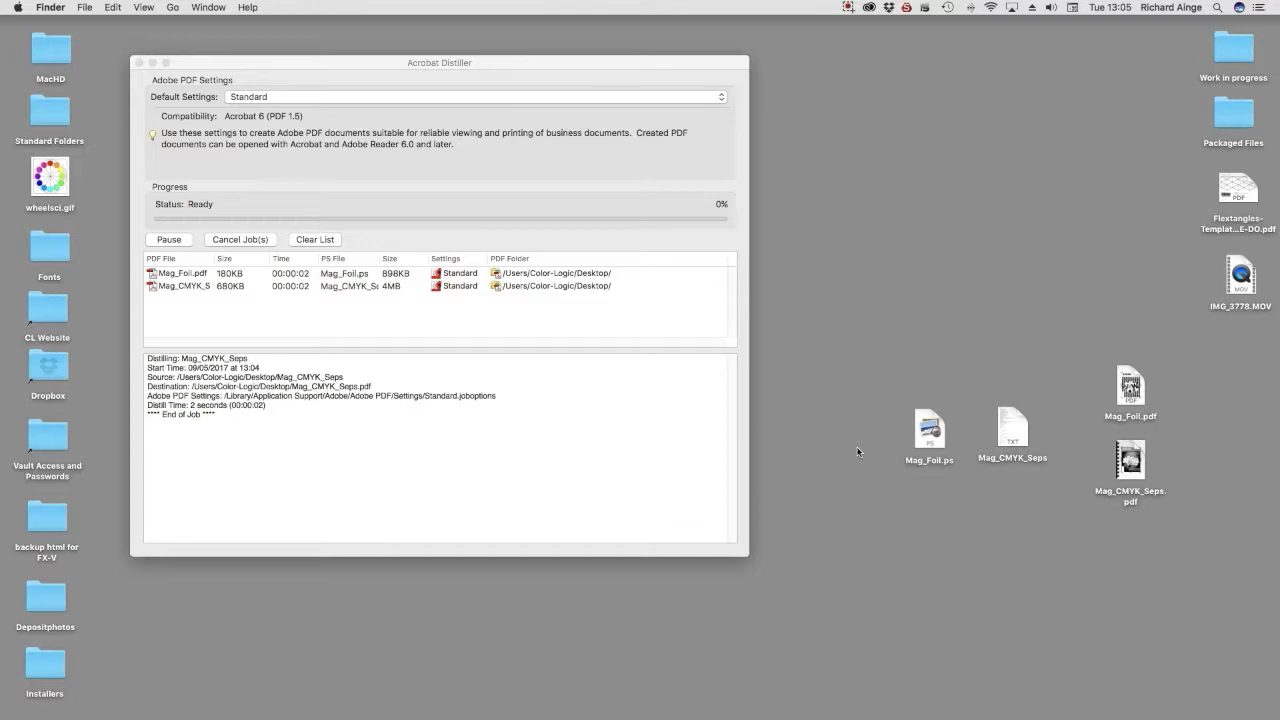
{"action": "left_click", "coordinate": [501, 310]}
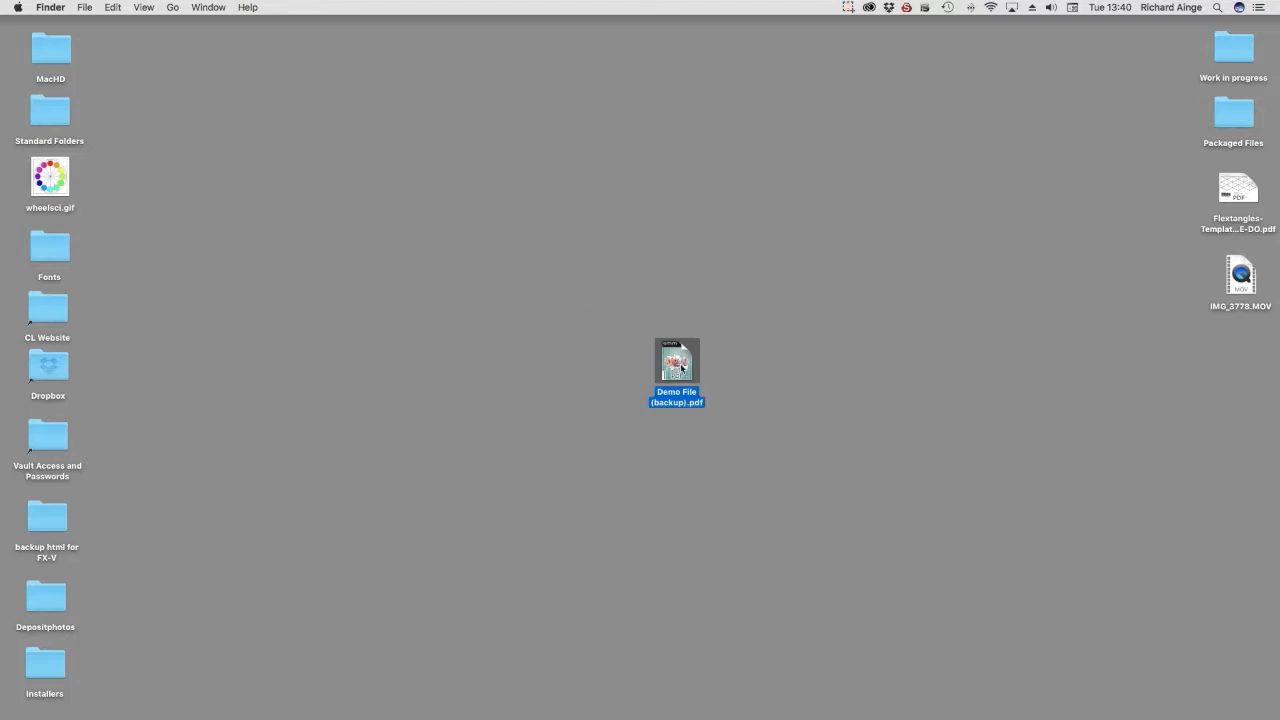
Open Demo File (backup).pdf in FX-Viewer, dismiss the About window and enlarge the document window to fill the screen.
{"action": "left_click_drag", "start_coordinate": [681, 368], "coordinate": [562, 712]}
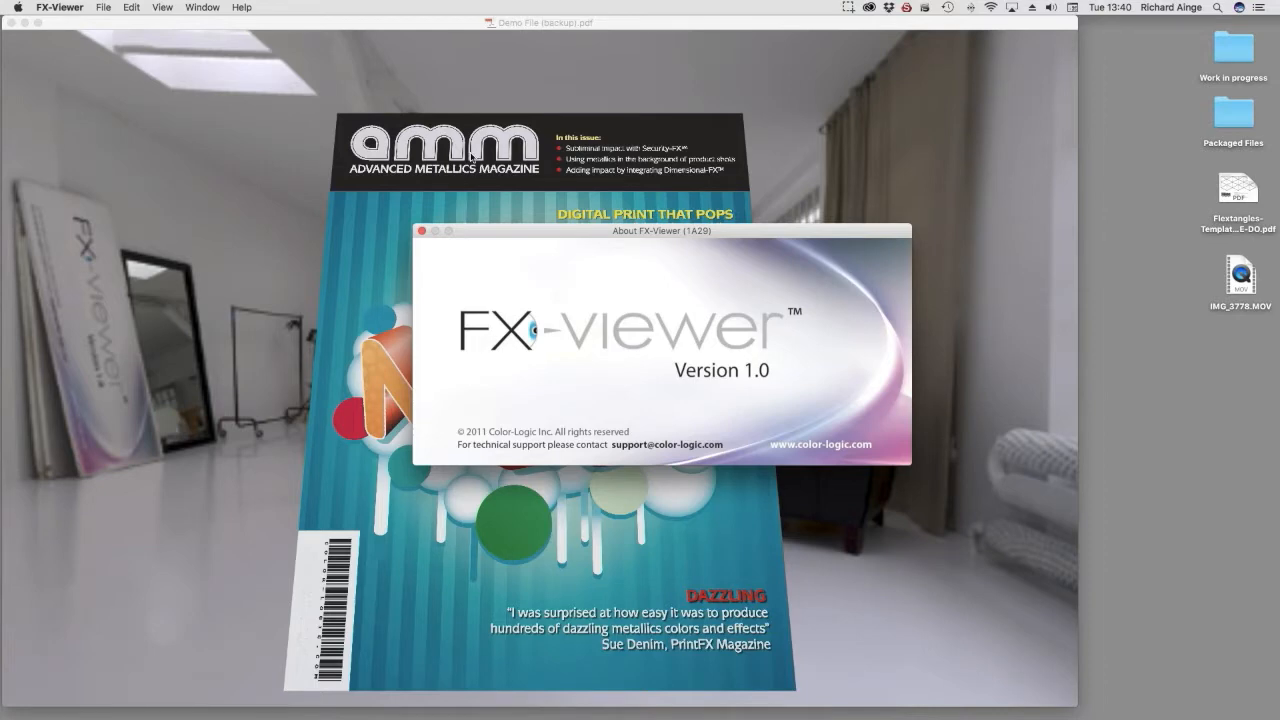
{"action": "left_click", "coordinate": [422, 231]}
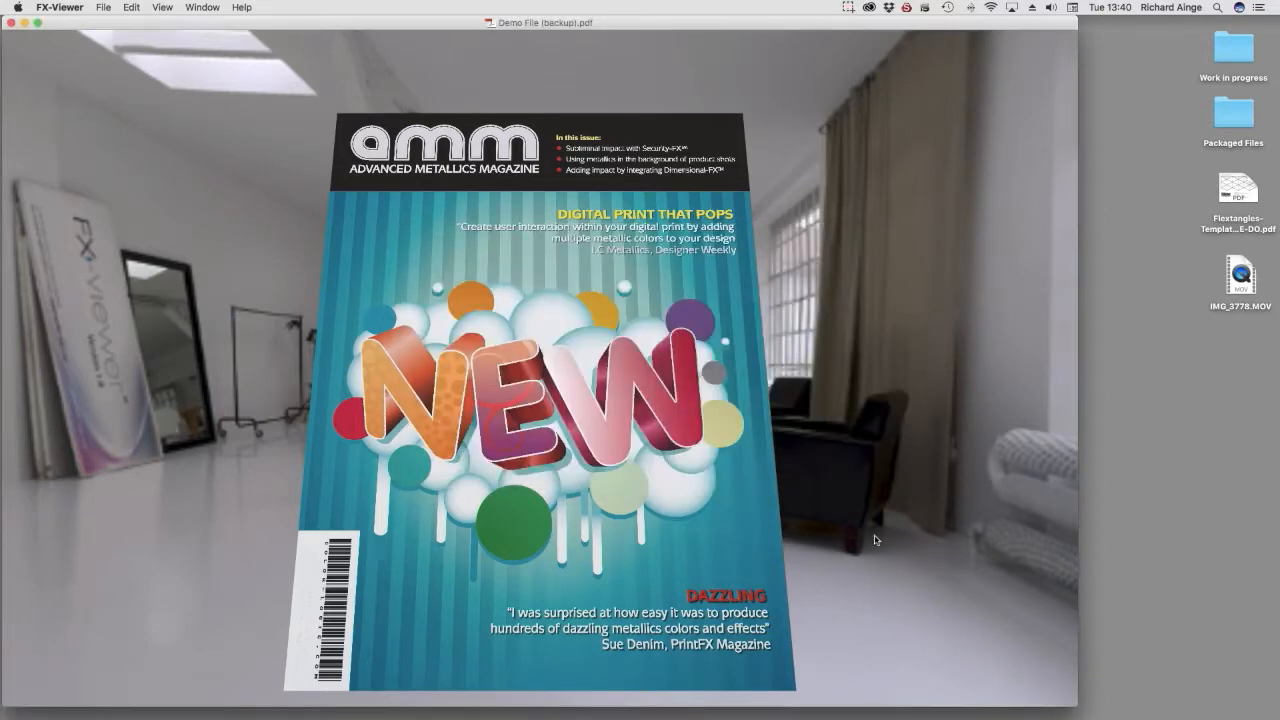
{"action": "left_click_drag", "start_coordinate": [1076, 705], "coordinate": [1272, 712]}
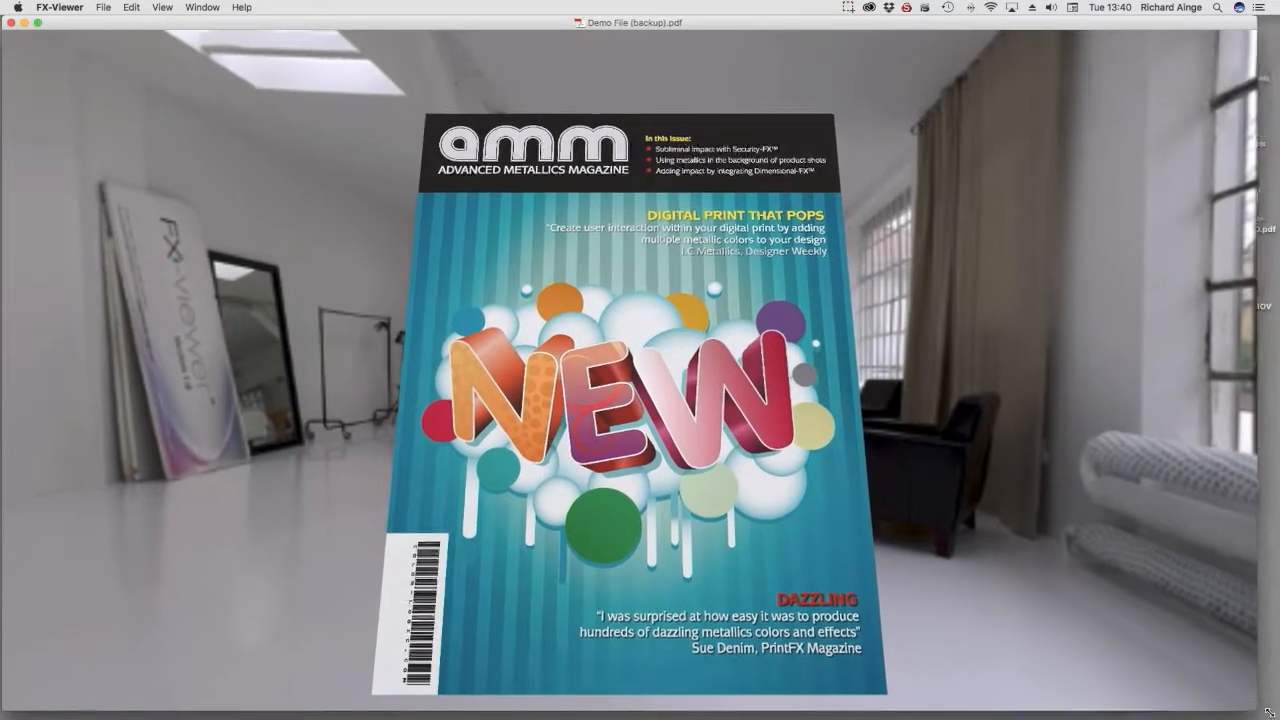
Zoom out from the magazine cover, look around the studio environment and reset the view.
{"action": "scroll", "coordinate": [678, 559], "scroll_direction": "down", "scroll_amount": 5}
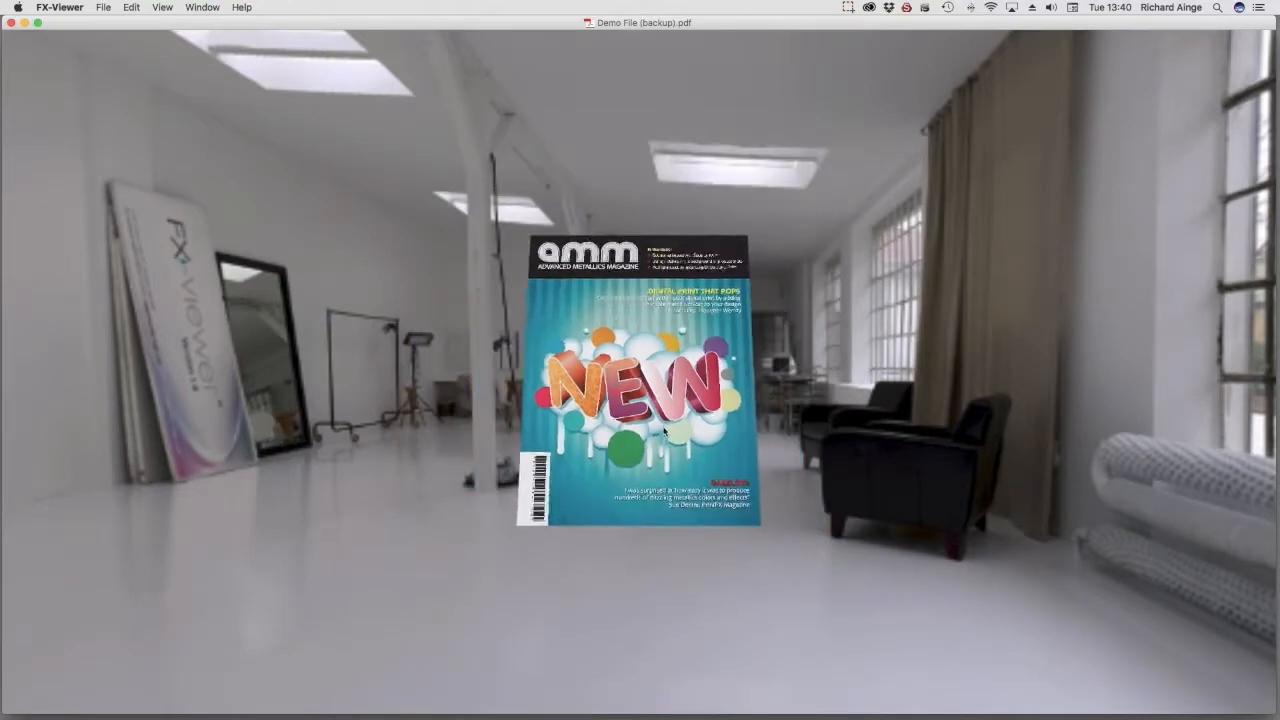
{"action": "left_click_drag", "start_coordinate": [757, 432], "coordinate": [1049, 245]}
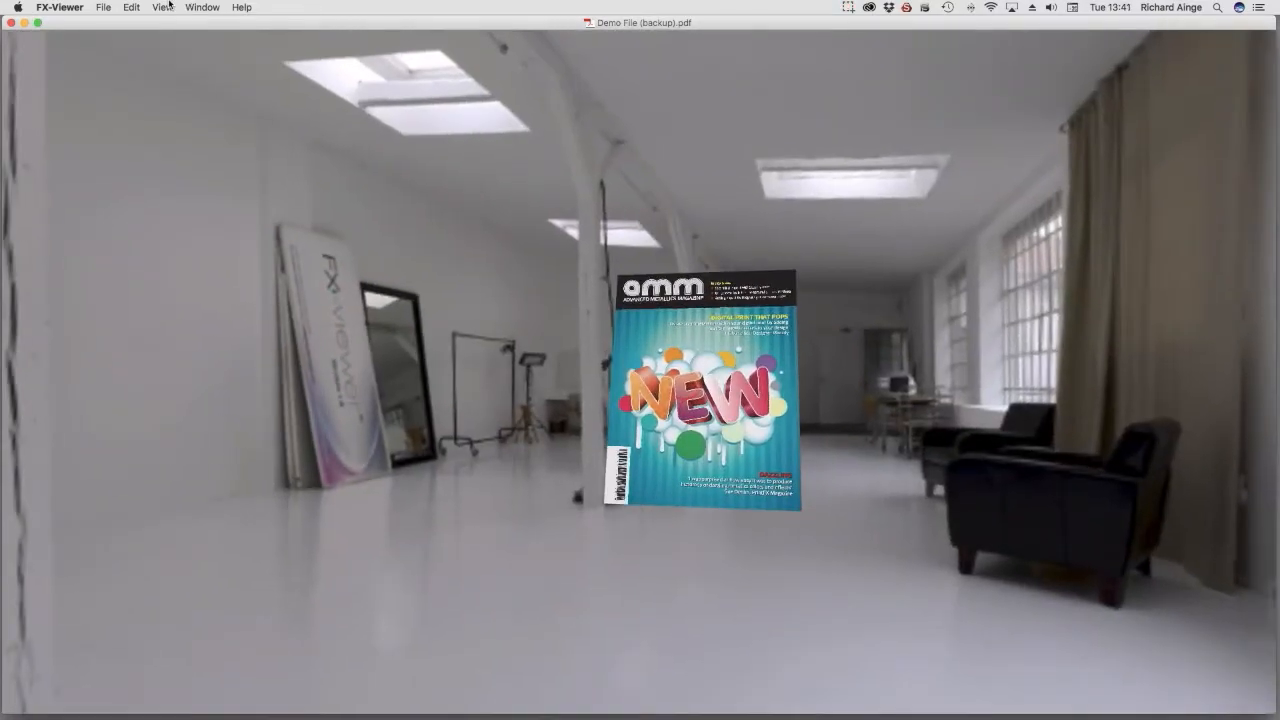
{"action": "left_click", "coordinate": [162, 7]}
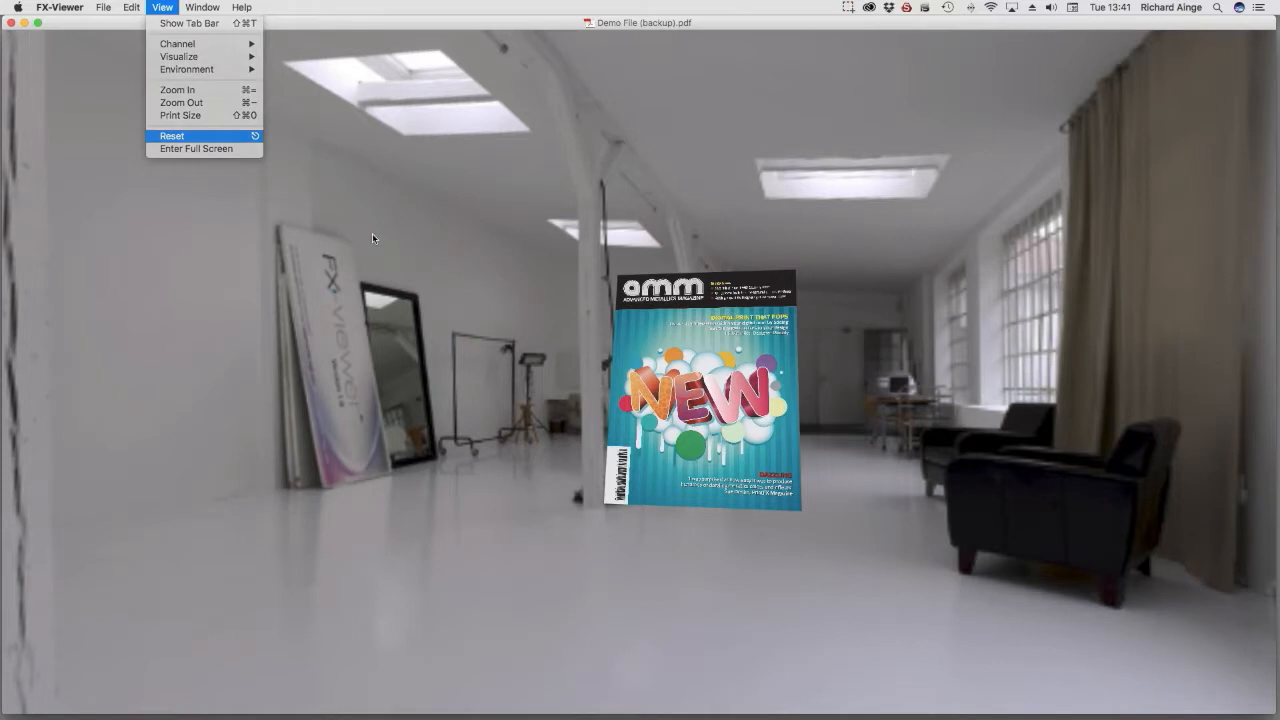
{"action": "left_click", "coordinate": [210, 136]}
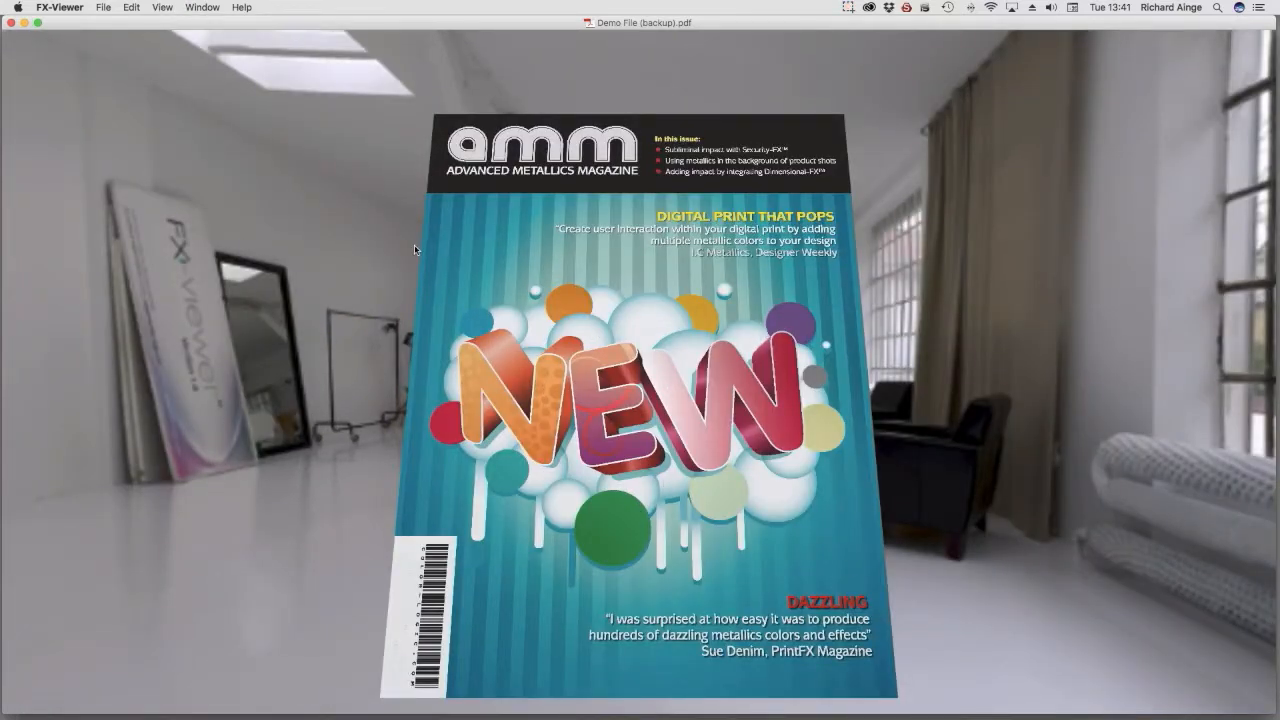
Visualize the magazine cover as Foil and tilt it to examine how the metallic areas catch the light.
{"action": "left_click", "coordinate": [164, 7]}
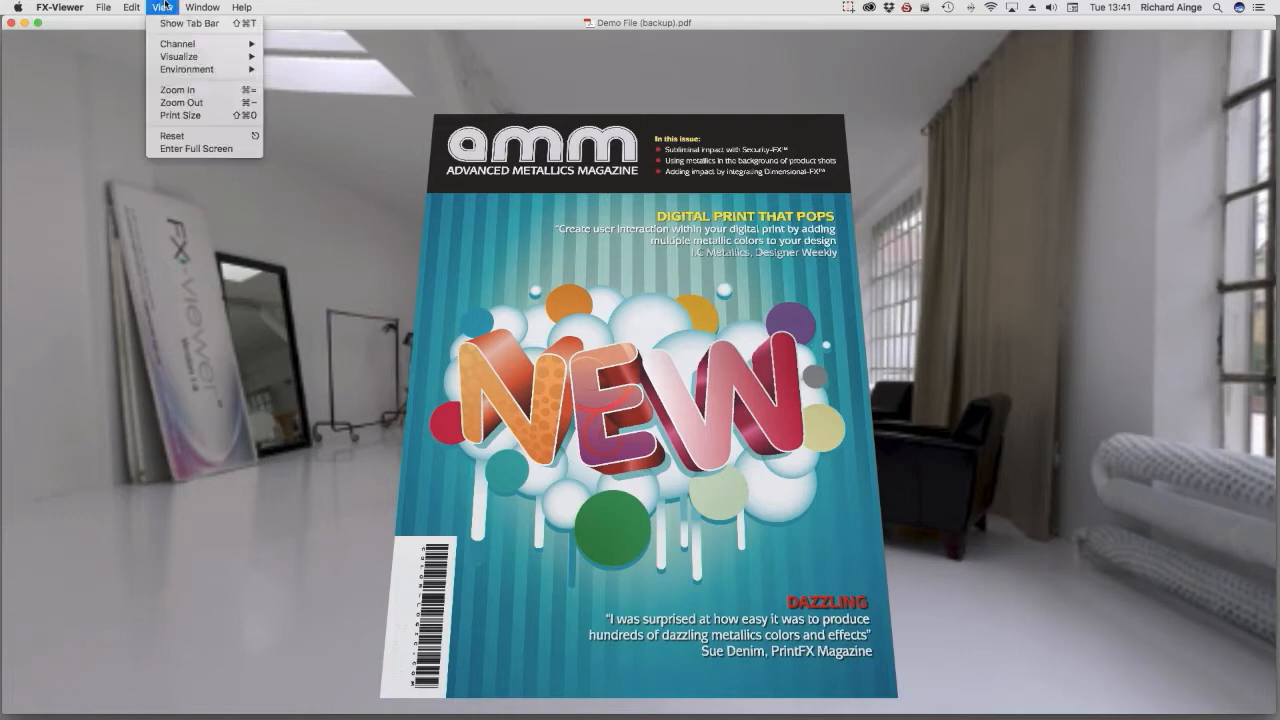
{"action": "mouse_move", "coordinate": [181, 57]}
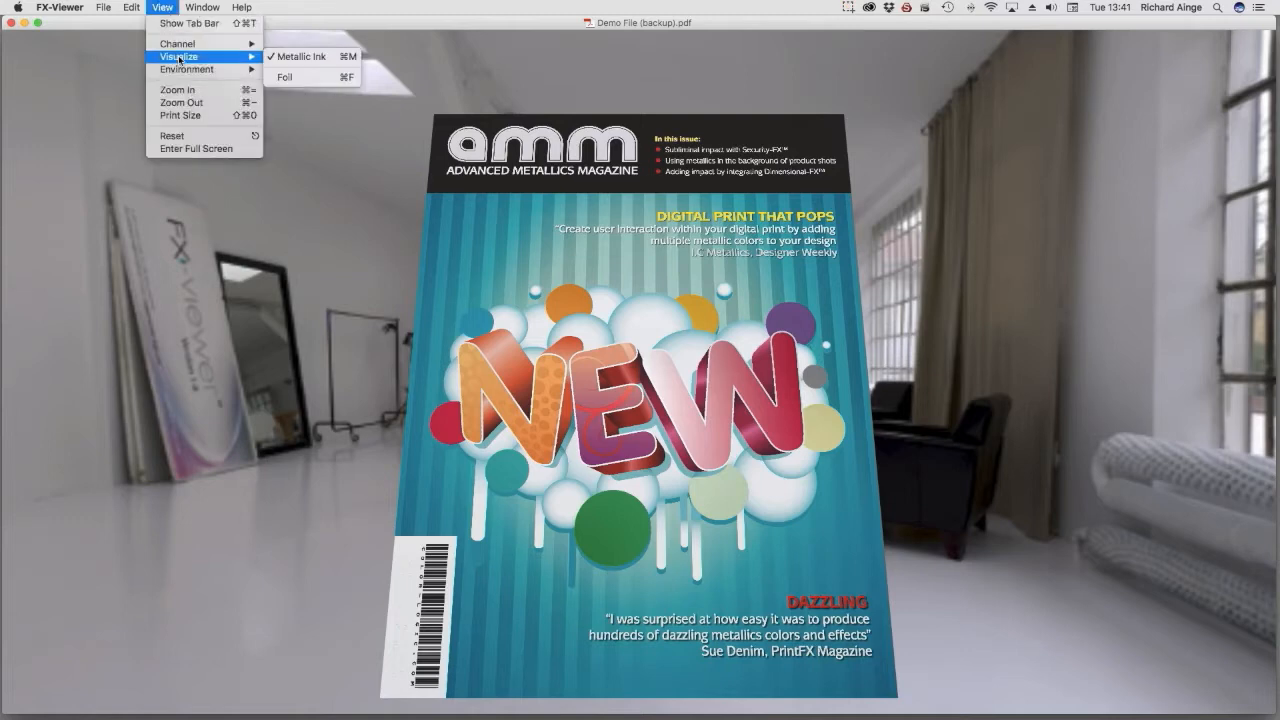
{"action": "left_click", "coordinate": [325, 78]}
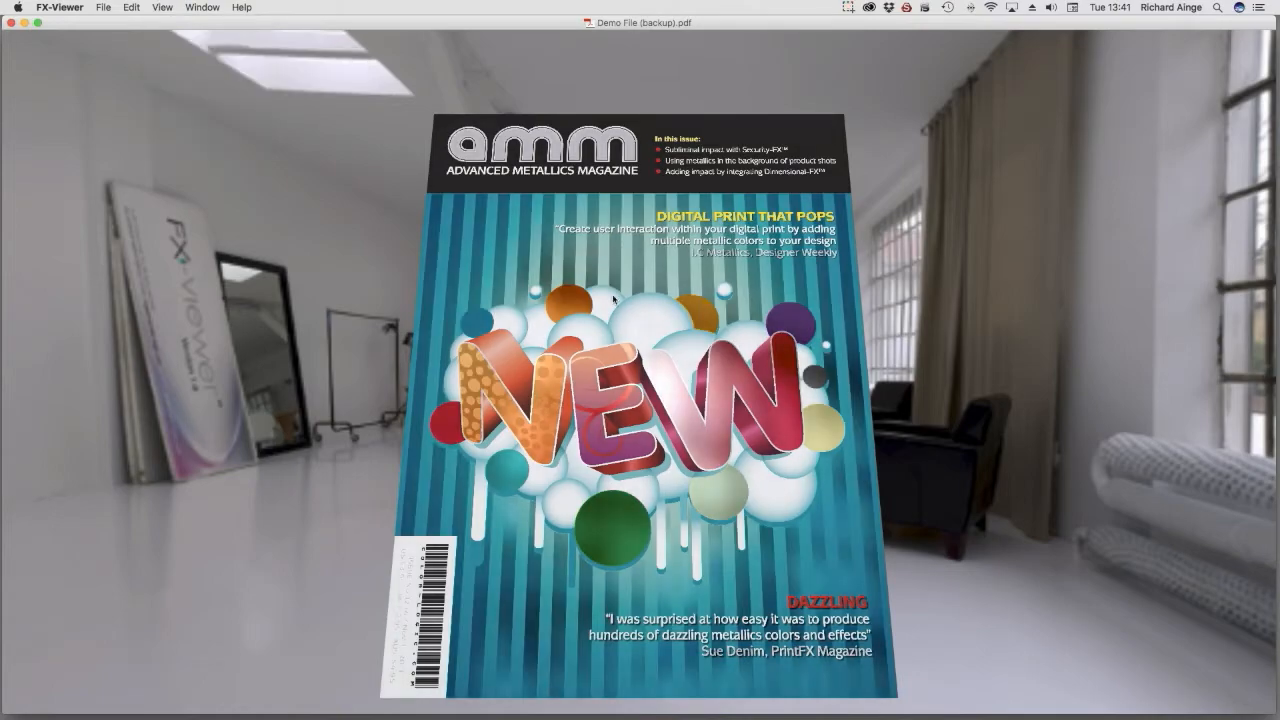
{"action": "left_click_drag", "start_coordinate": [648, 322], "coordinate": [667, 399]}
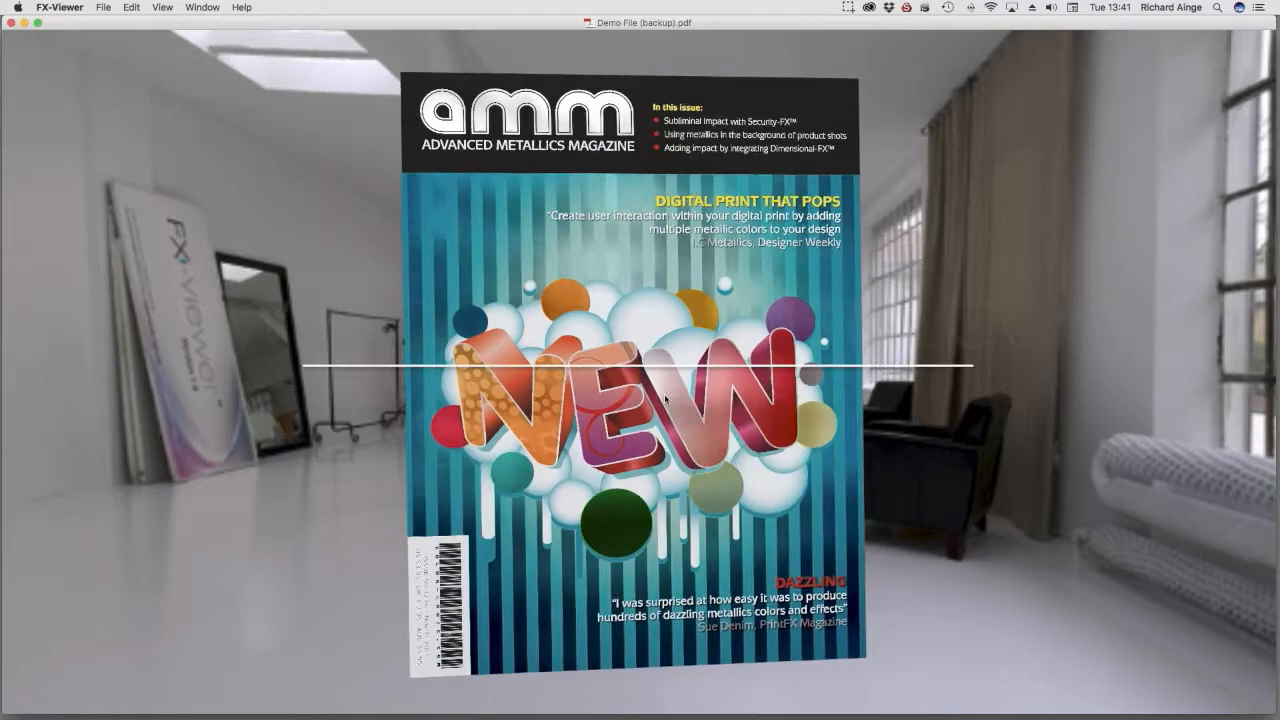